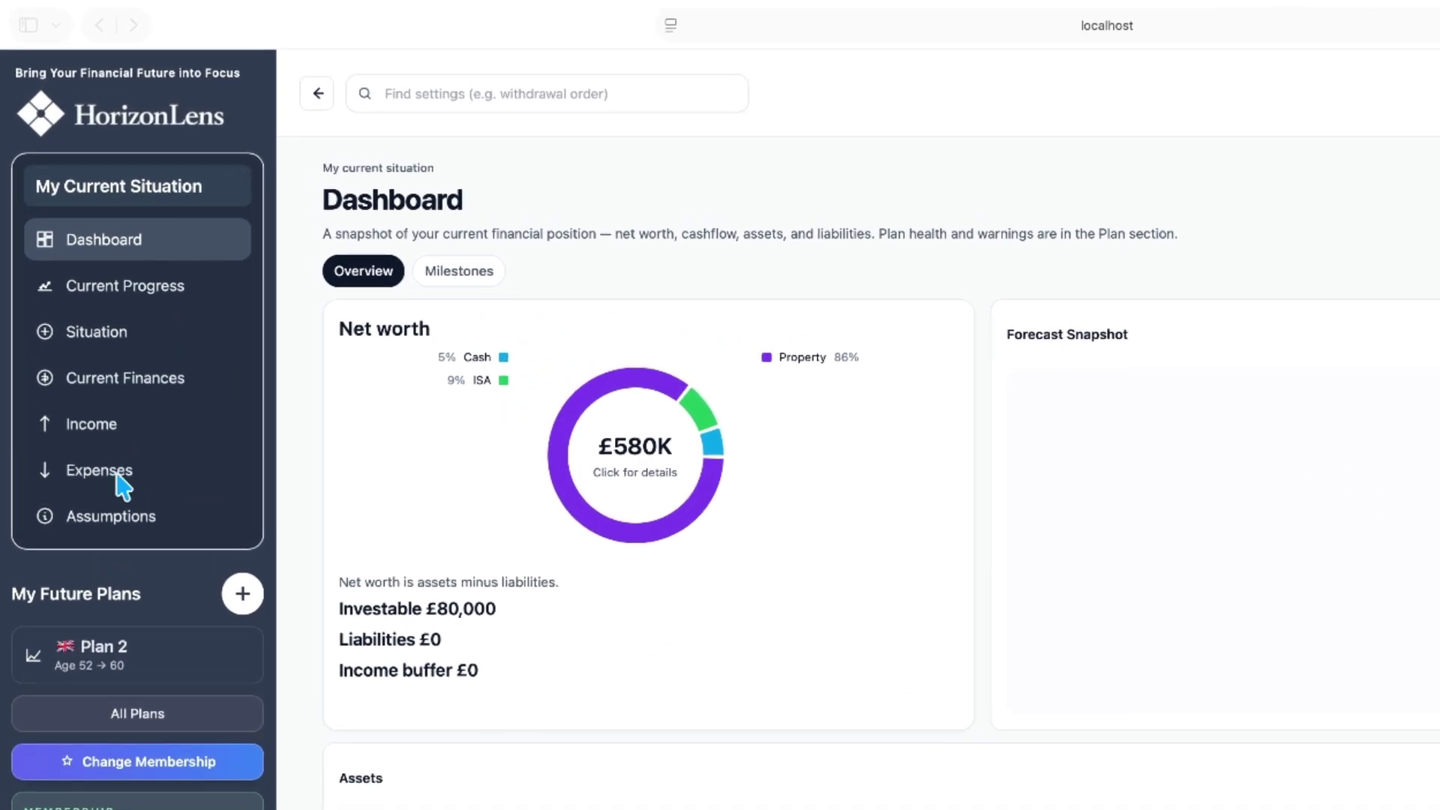
Open the Expenses page of the current situation and load the simple spending example
{"action": "left_click", "coordinate": [114, 479]}
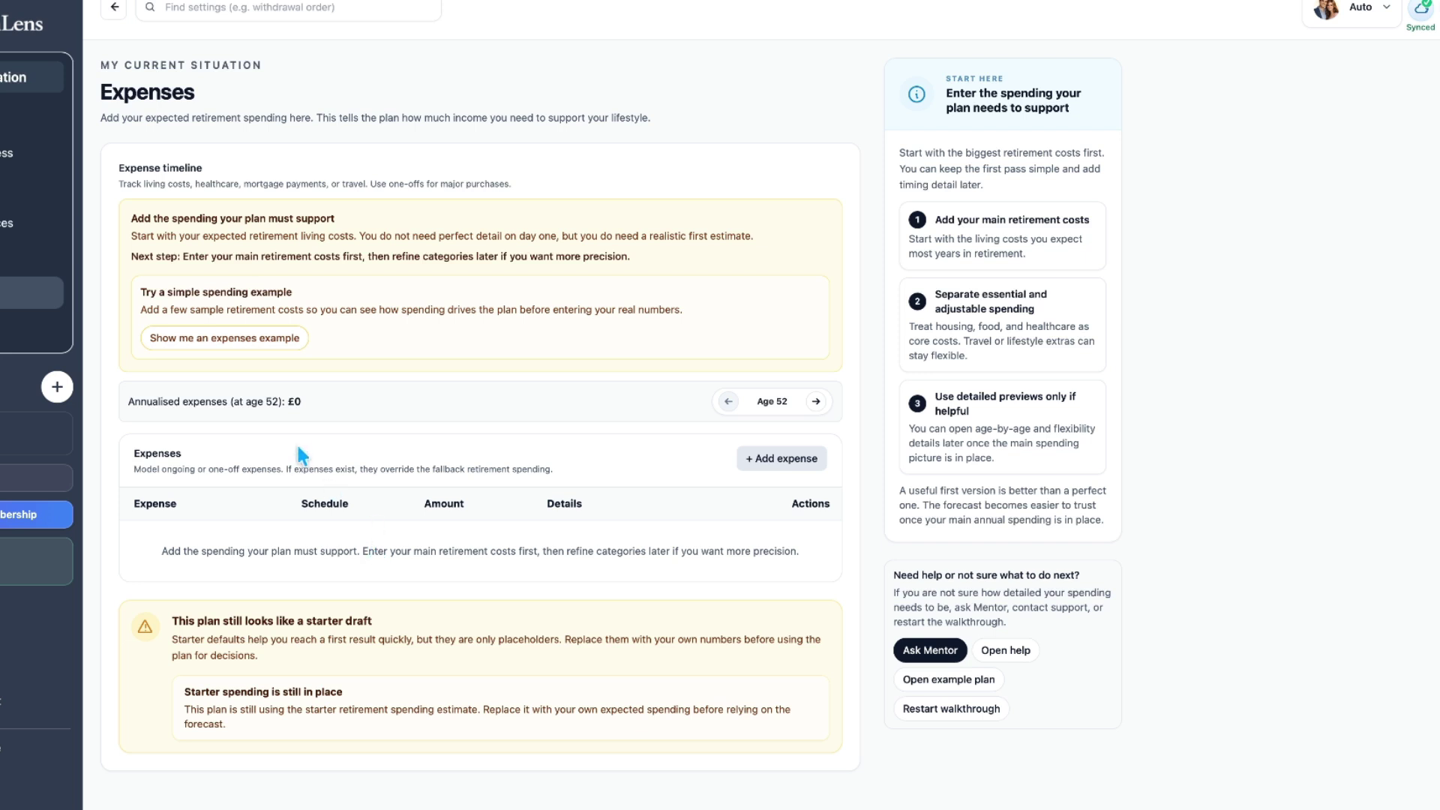
{"action": "left_click", "coordinate": [254, 349]}
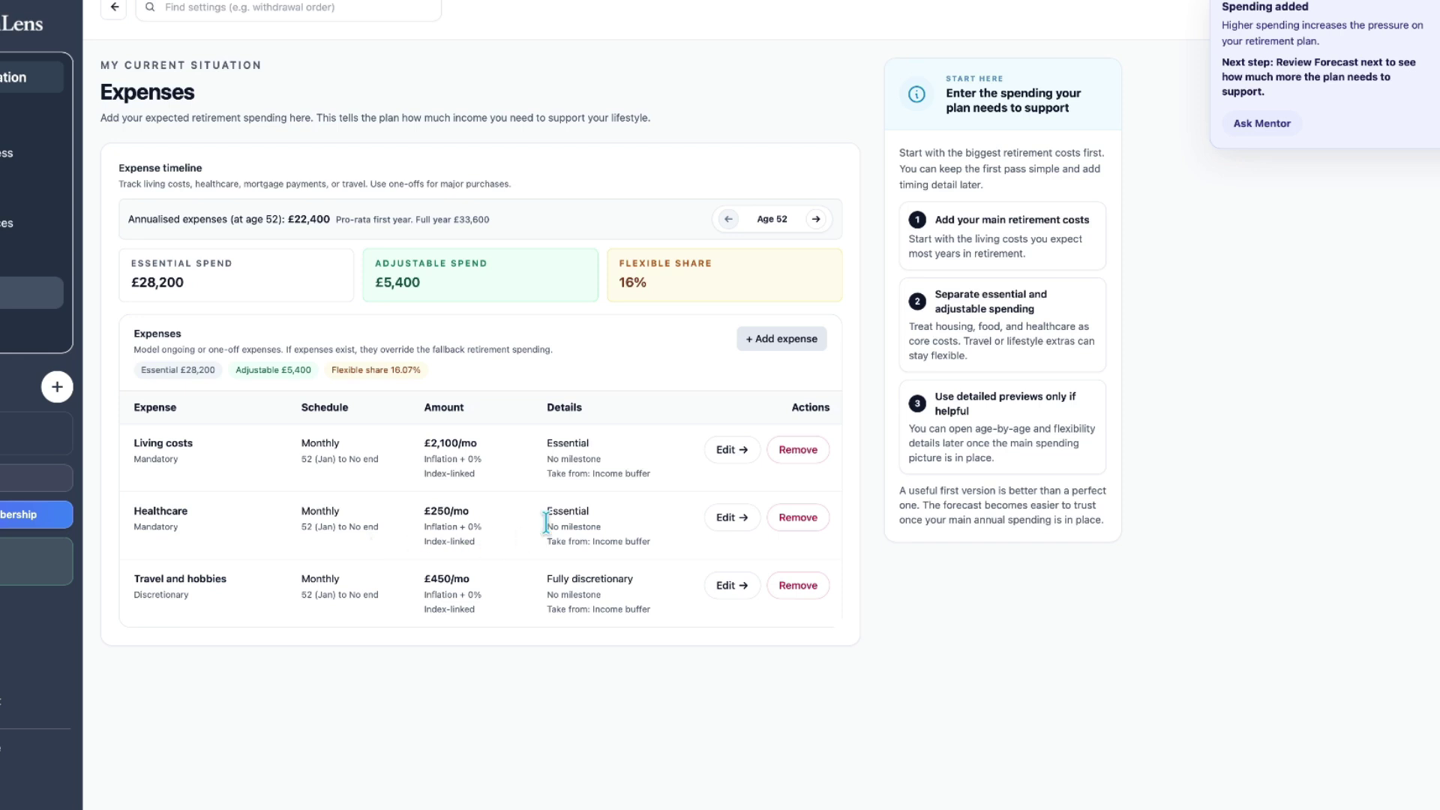
Remove the sample Living costs, Healthcare, and Travel and hobbies expenses from the expense list
{"action": "left_click", "coordinate": [797, 450]}
{"action": "left_click", "coordinate": [795, 517]}
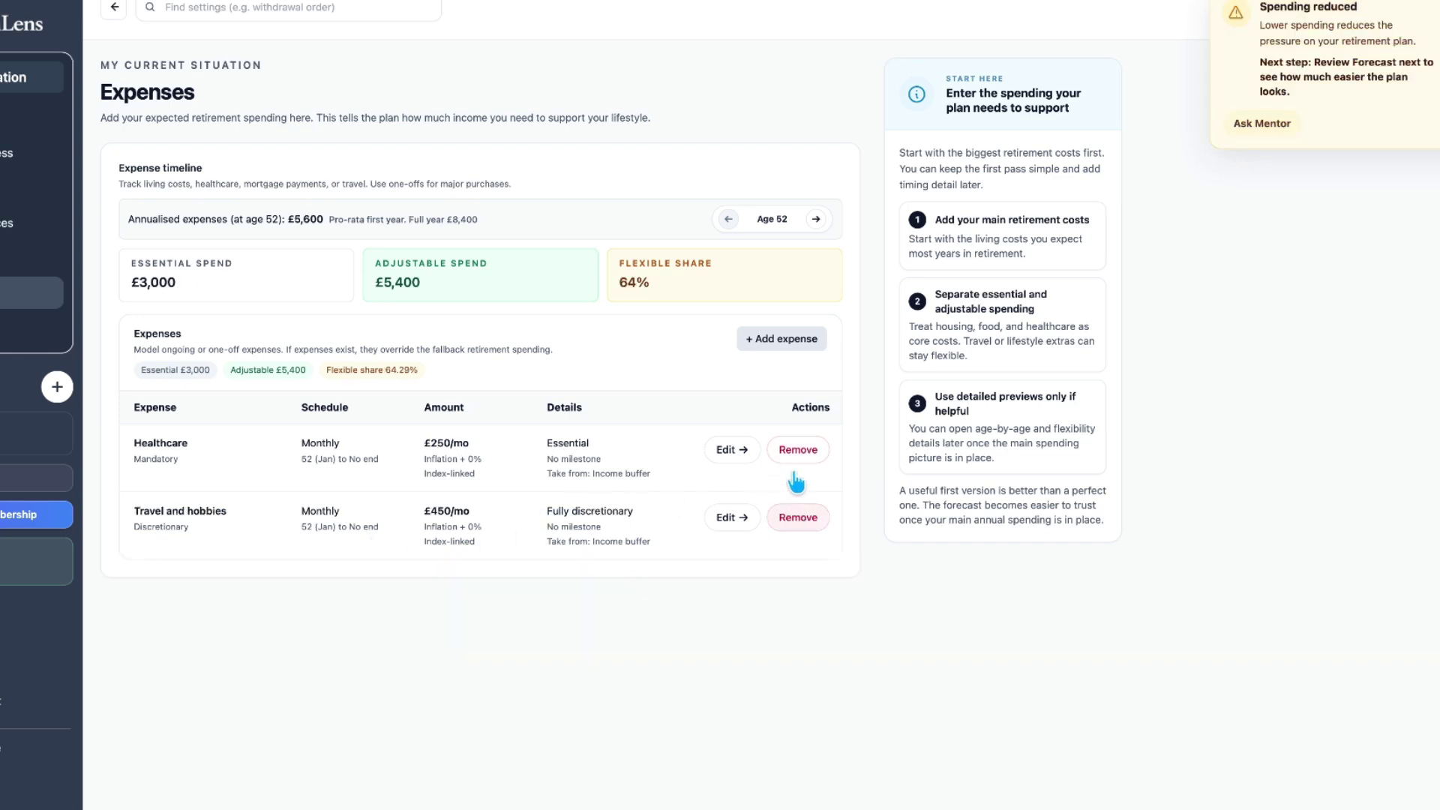
{"action": "left_click", "coordinate": [795, 452]}
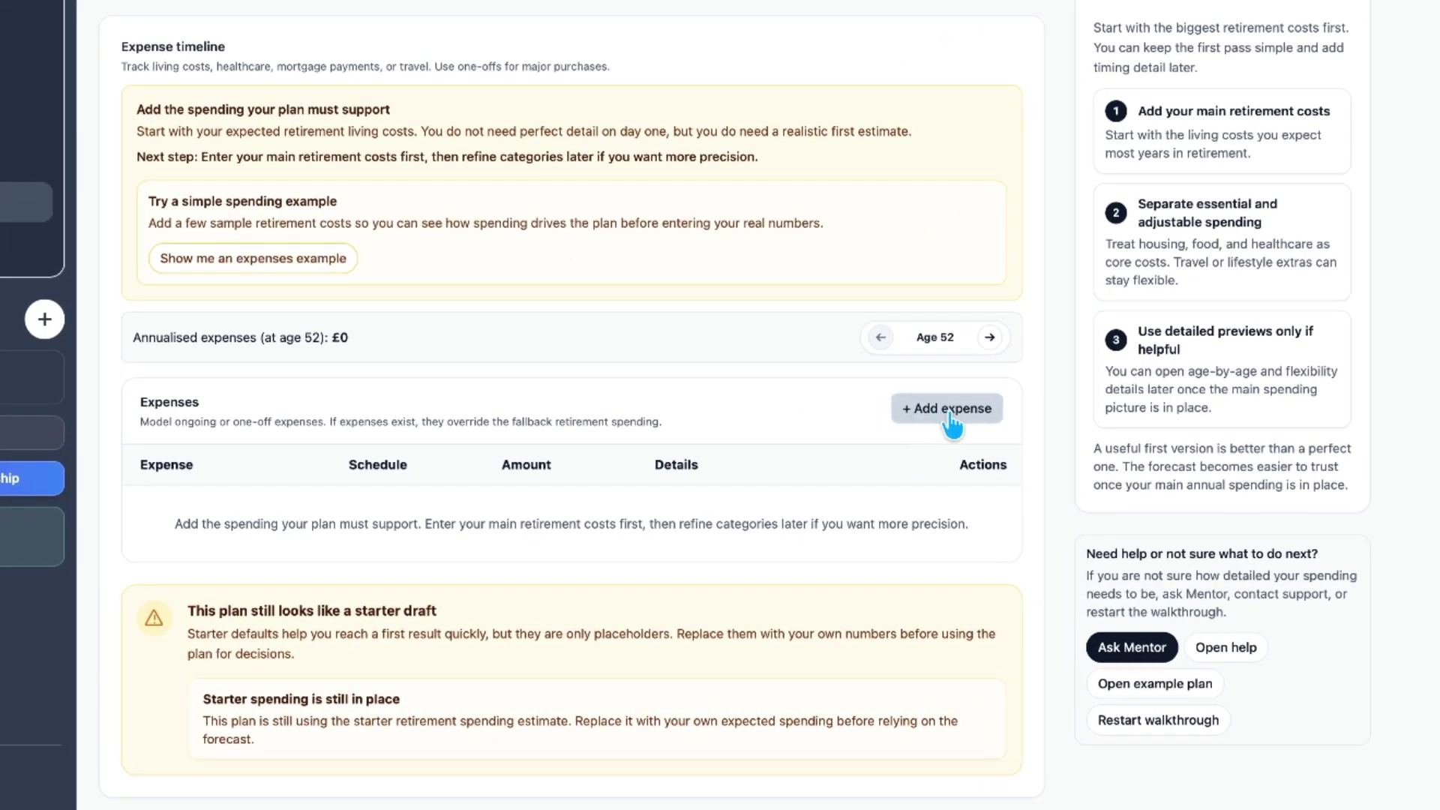
Start a new expense from the Living Expenses preset in the Regular category
{"action": "left_click", "coordinate": [950, 417]}
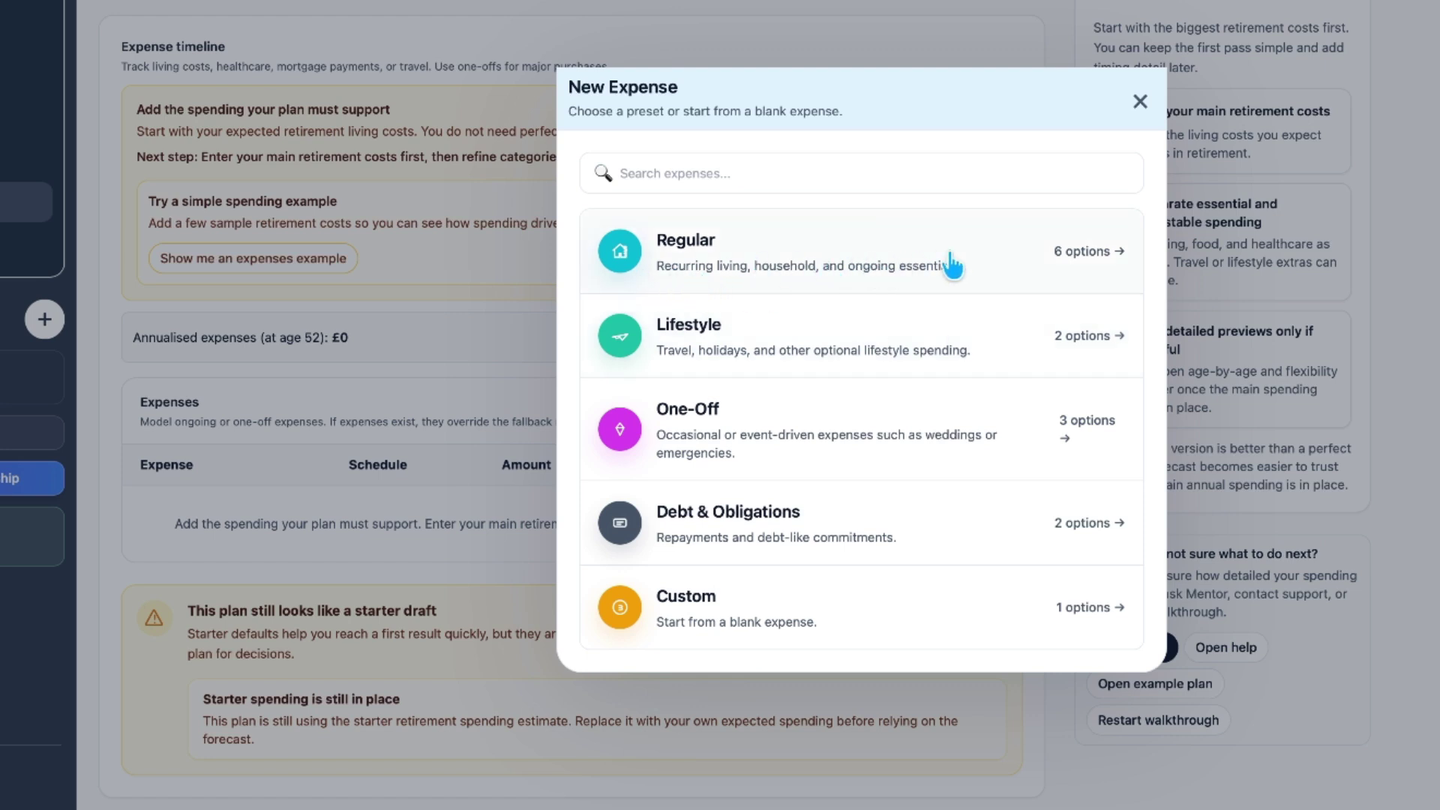
{"action": "left_click", "coordinate": [863, 274]}
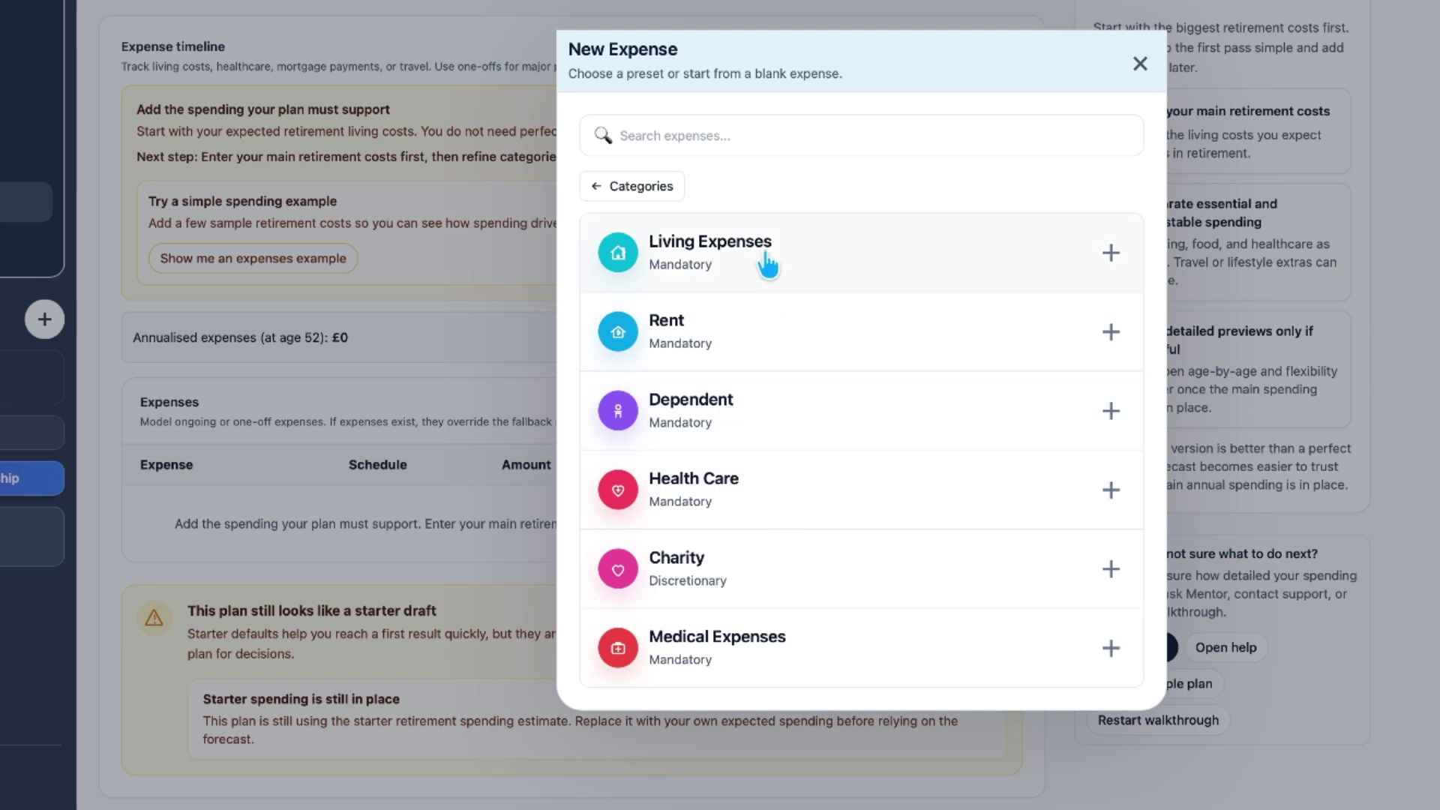
{"action": "left_click", "coordinate": [764, 136]}
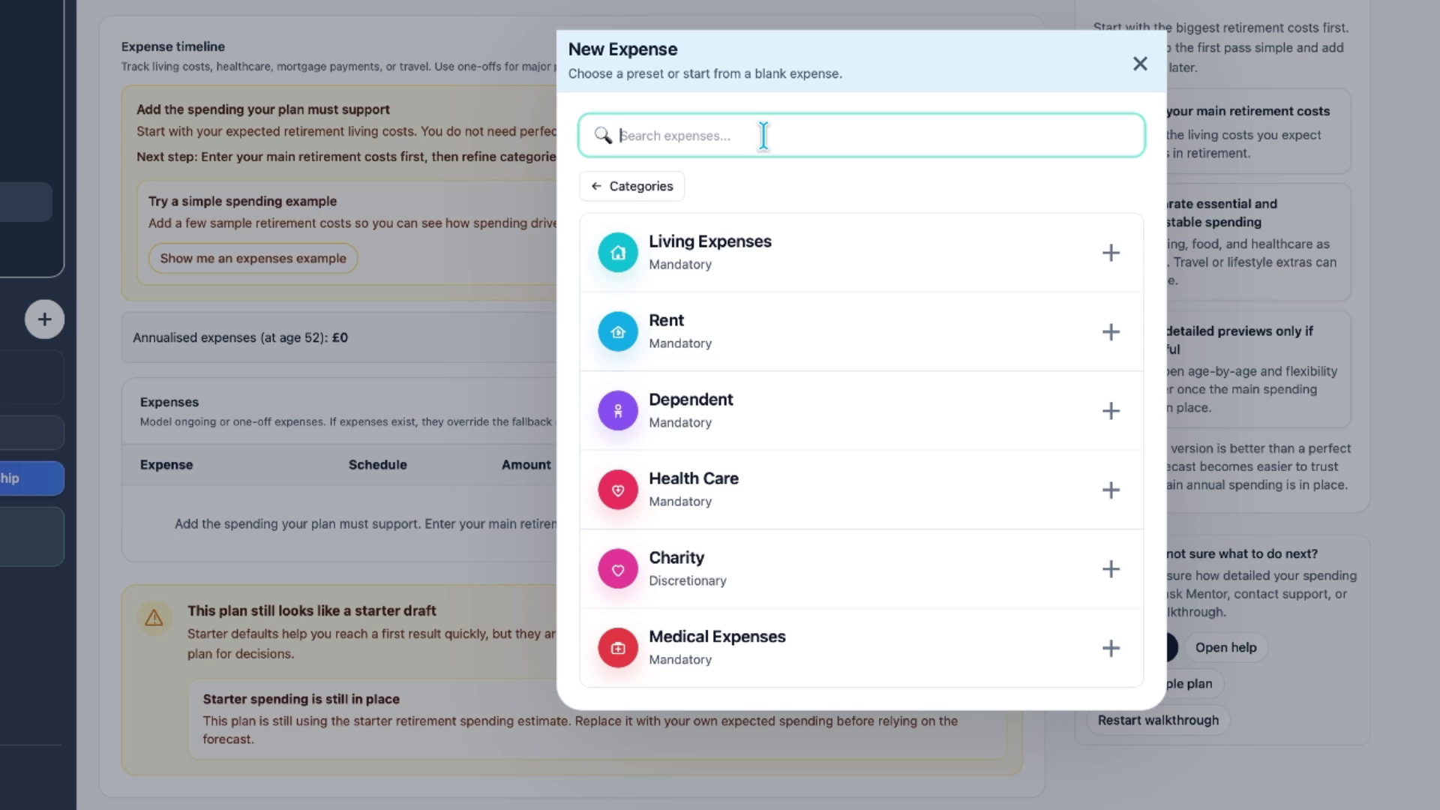
{"action": "type", "text": "me"}
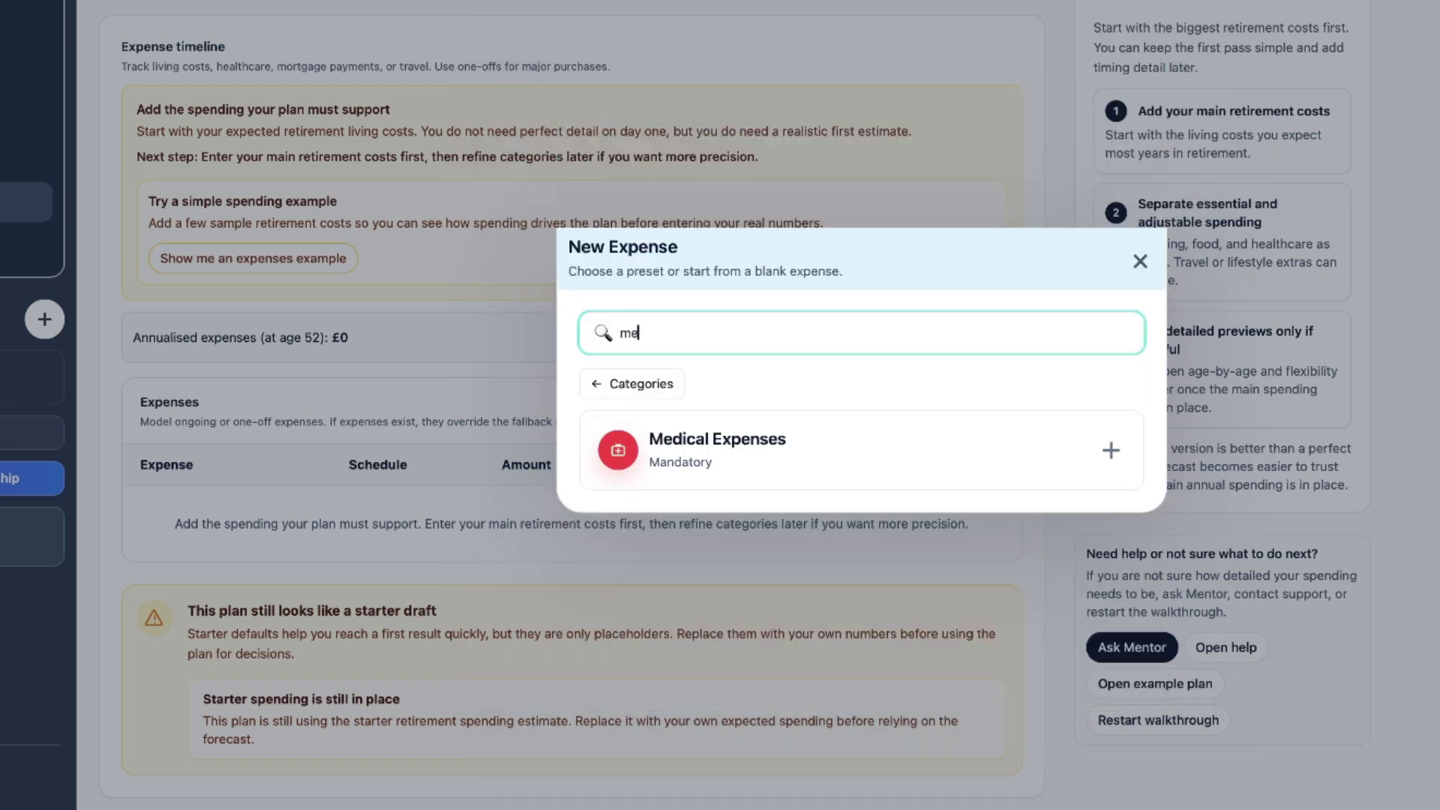
{"action": "key", "text": "BackSpace"}
{"action": "key", "text": "BackSpace"}
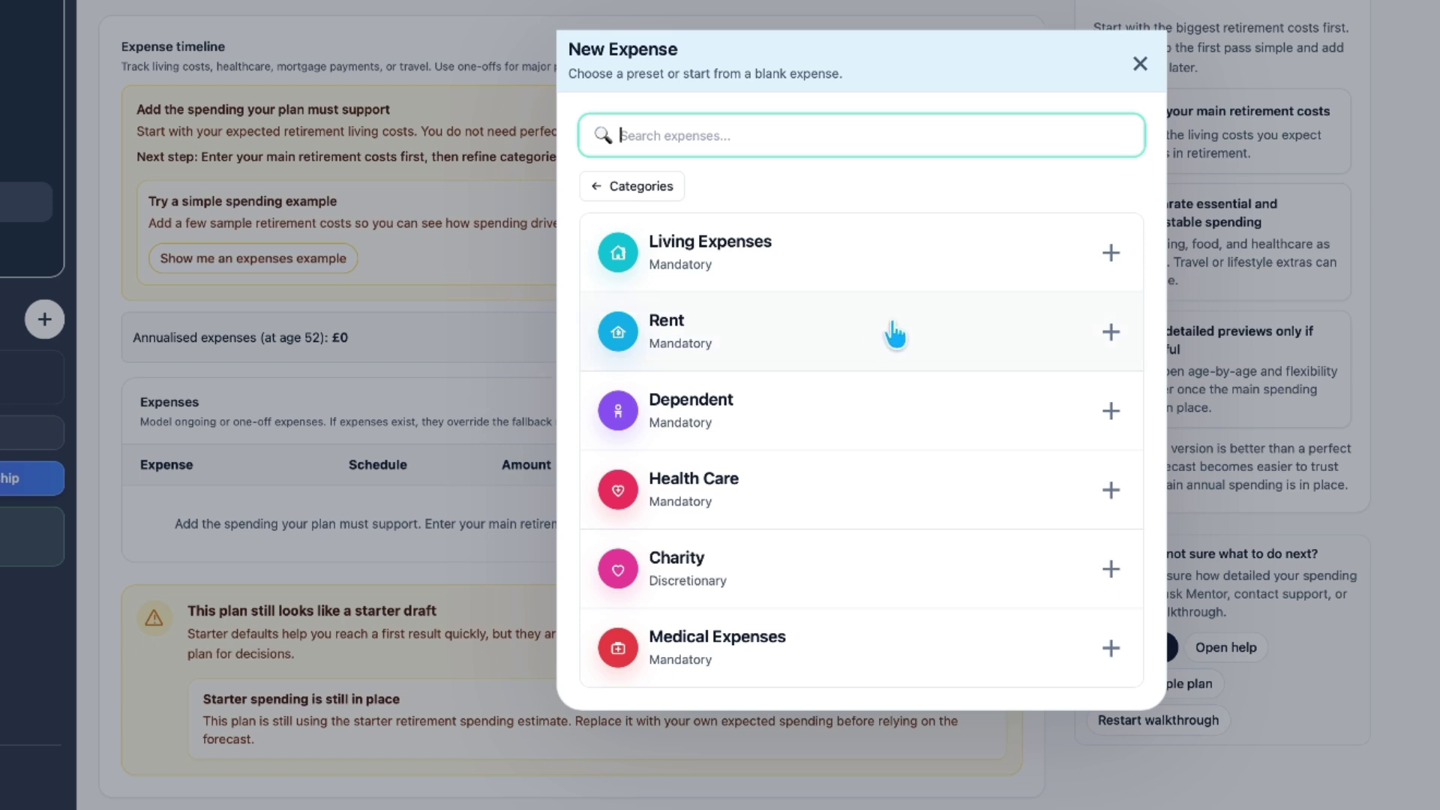
{"action": "left_click", "coordinate": [1112, 257]}
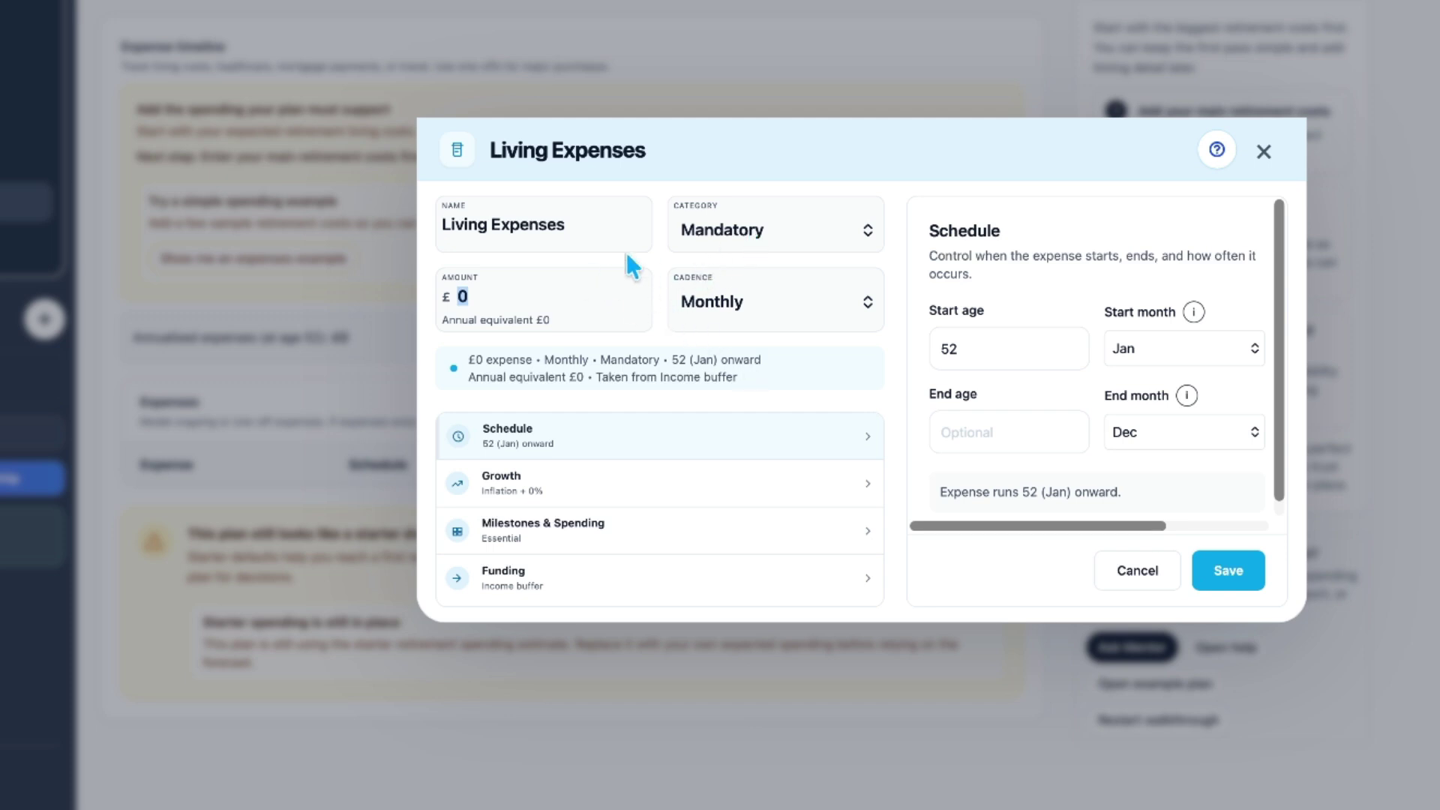
Review the category choices for the Living Expenses entry and keep Mandatory
{"action": "left_click", "coordinate": [735, 231]}
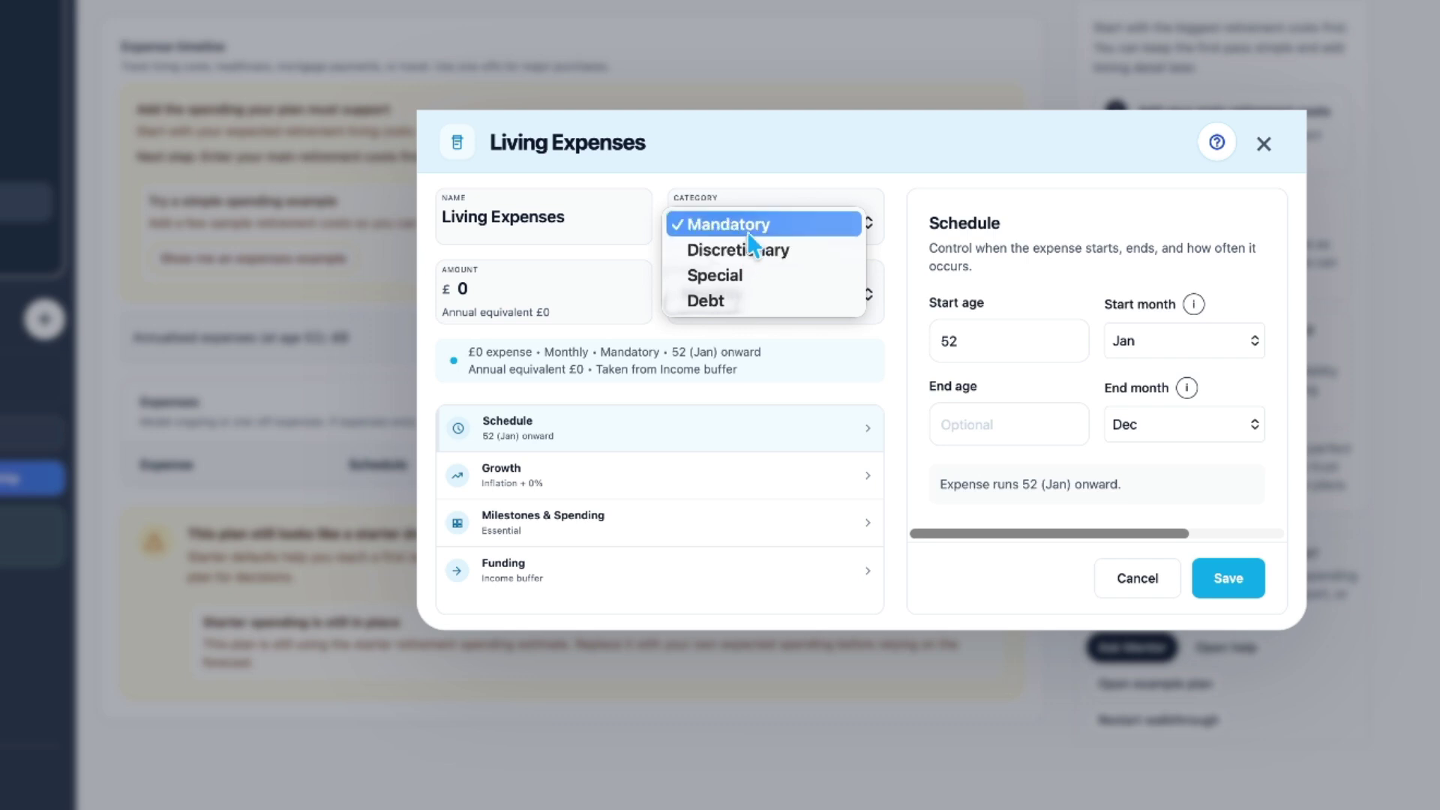
{"action": "left_click", "coordinate": [749, 228]}
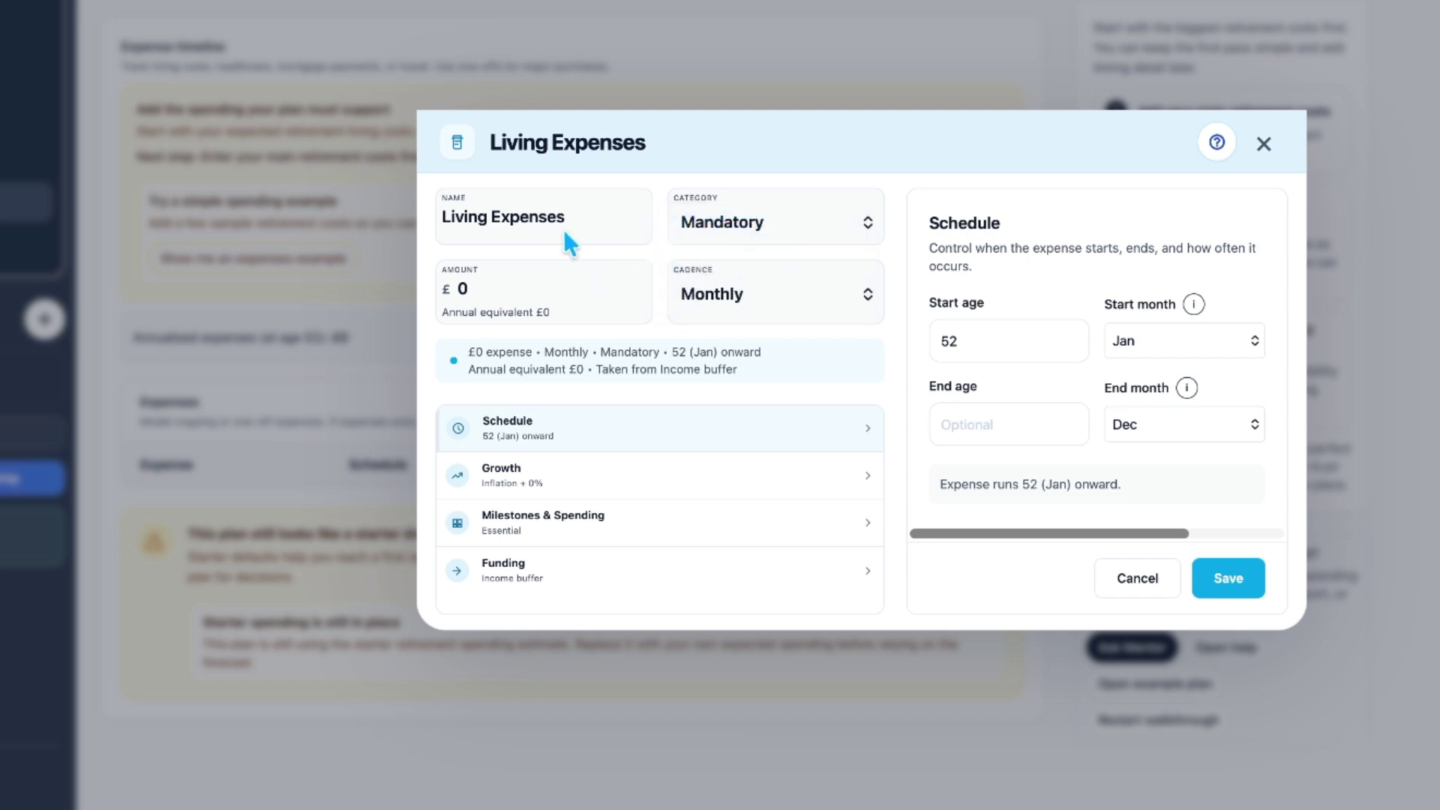
{"action": "left_click", "coordinate": [759, 229]}
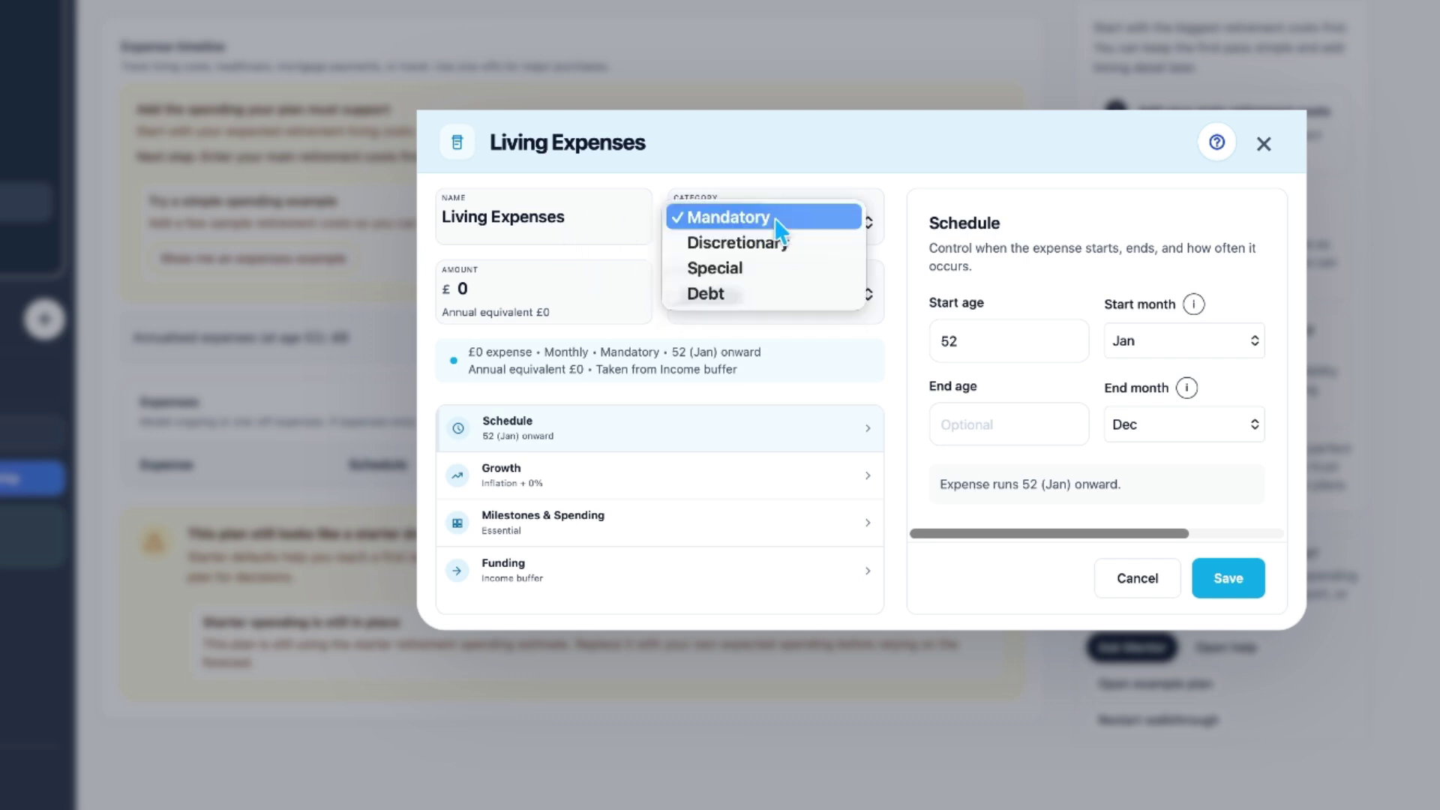
{"action": "left_click", "coordinate": [773, 217]}
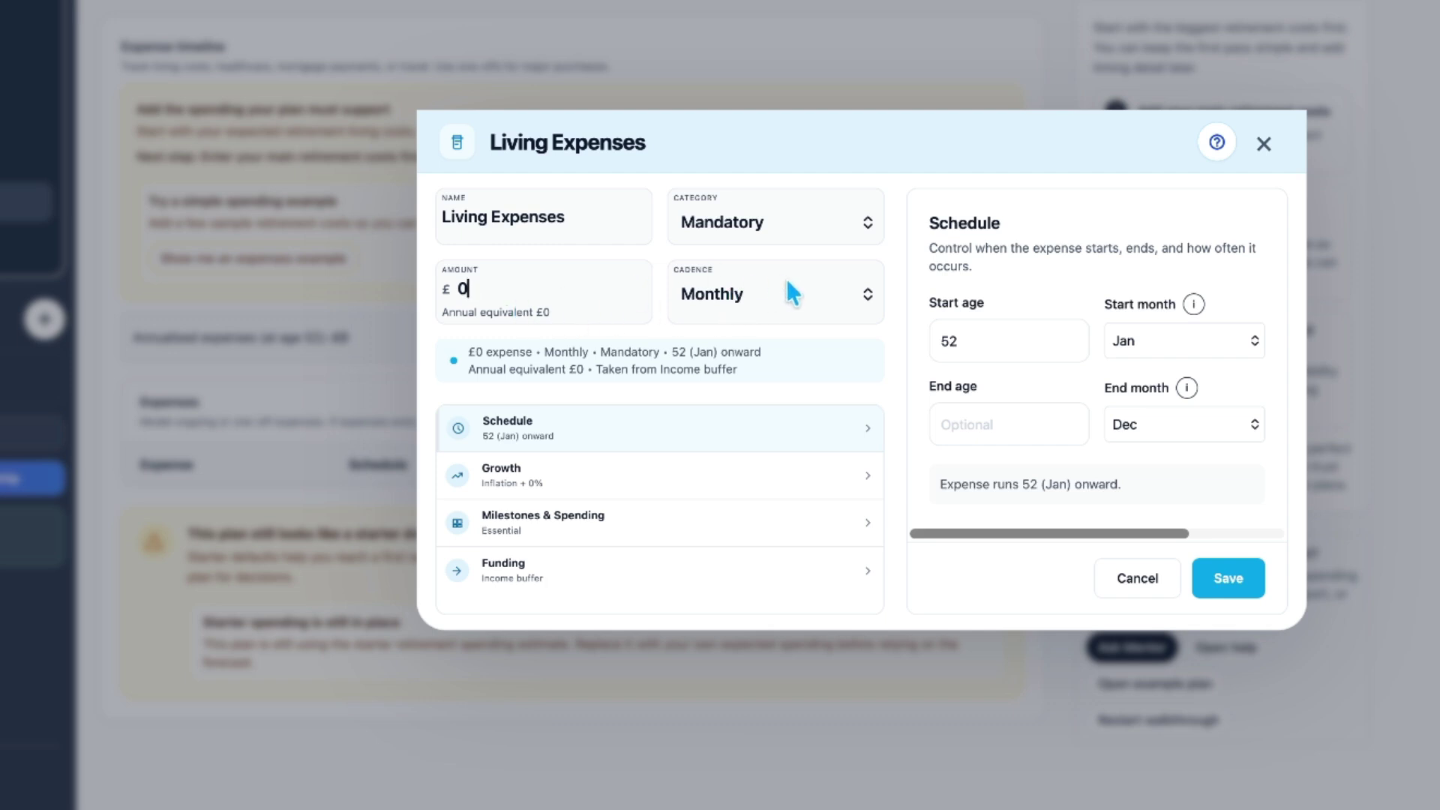
Keep the Living Expenses cadence at Monthly and set the amount to £600
{"action": "left_click", "coordinate": [732, 295]}
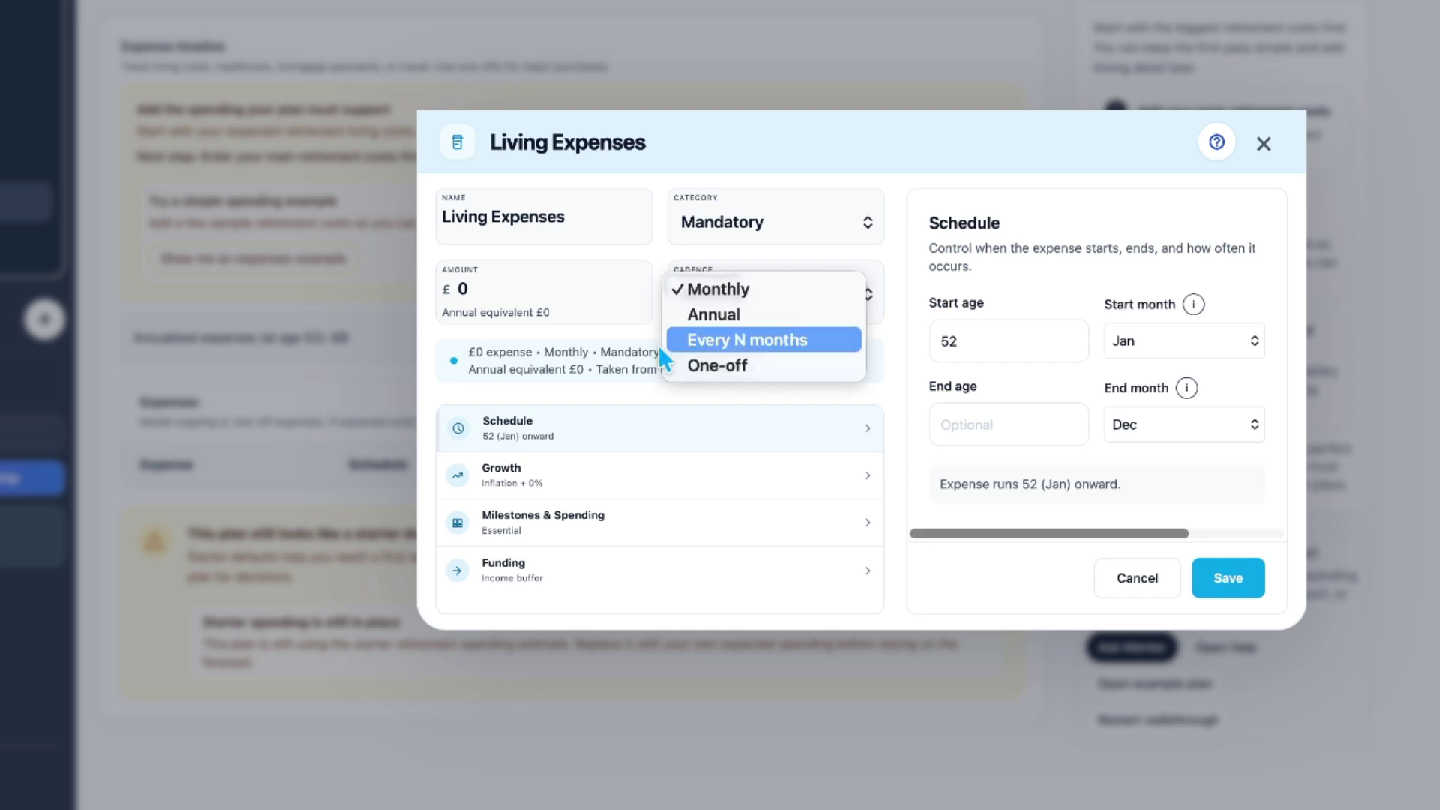
{"action": "left_click", "coordinate": [716, 290]}
{"action": "left_click", "coordinate": [558, 288]}
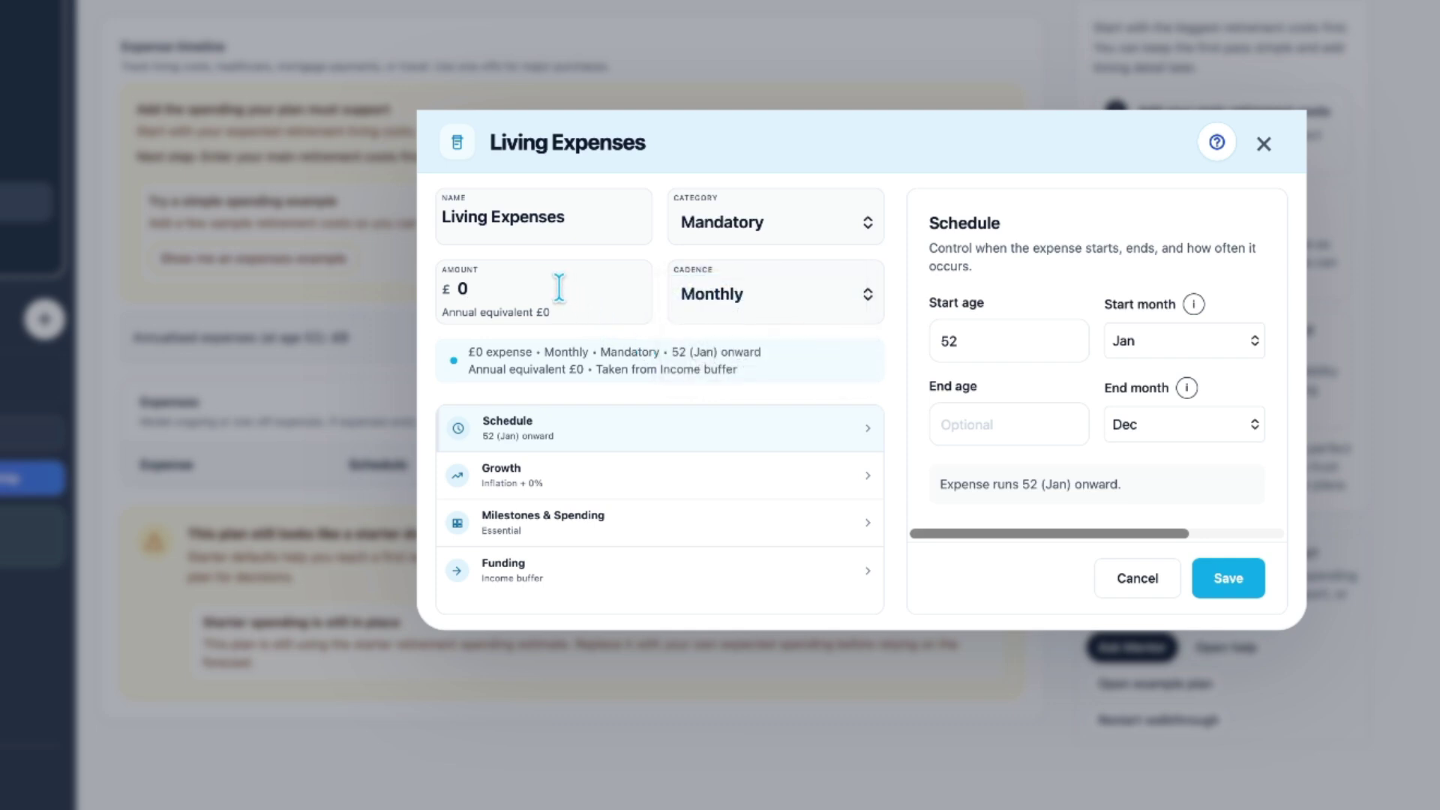
{"action": "key", "text": "BackSpace"}
{"action": "type", "text": "600"}
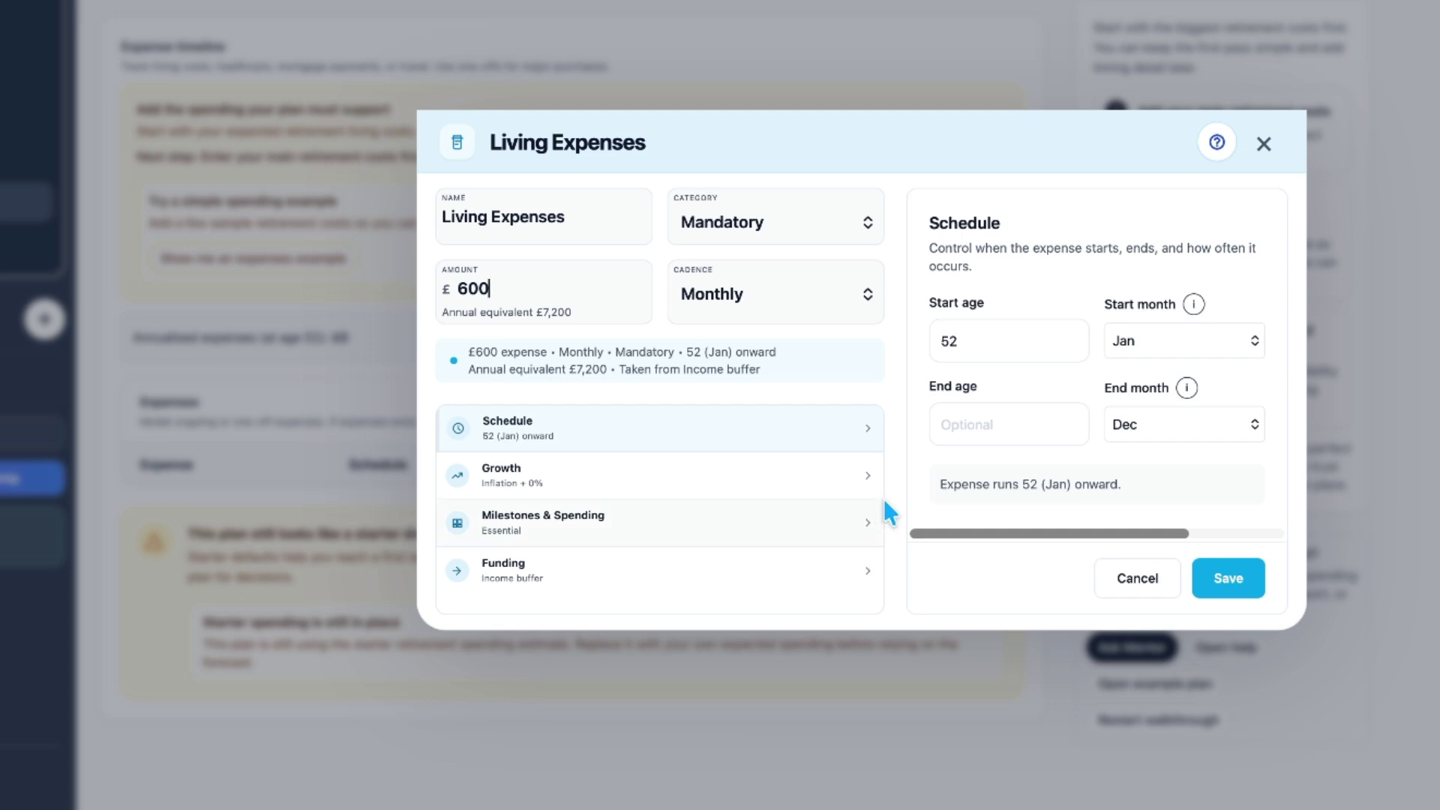
Try end ages of 95 and 58 in the Living Expenses schedule, and clear the end age
{"action": "left_click", "coordinate": [1004, 431]}
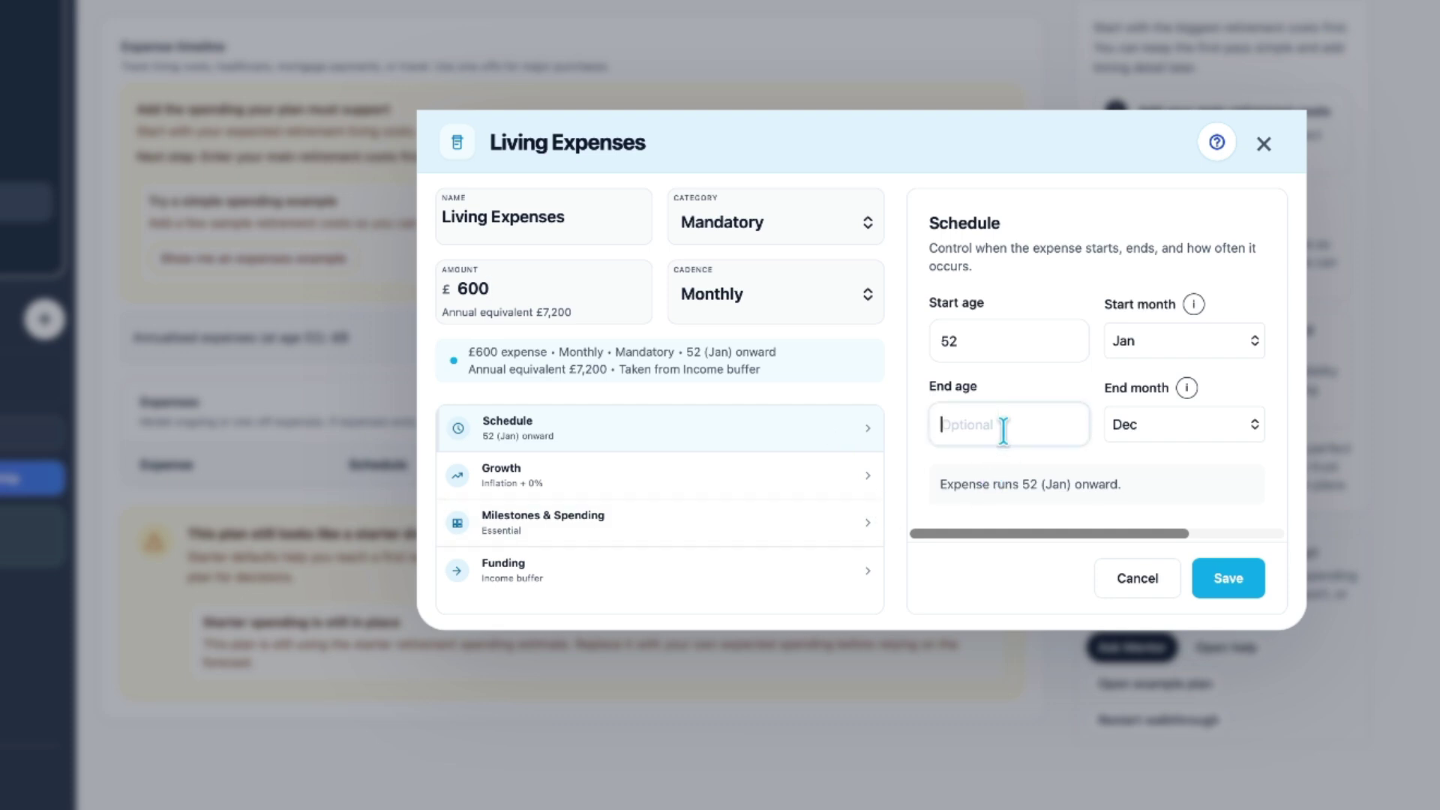
{"action": "type", "text": "95"}
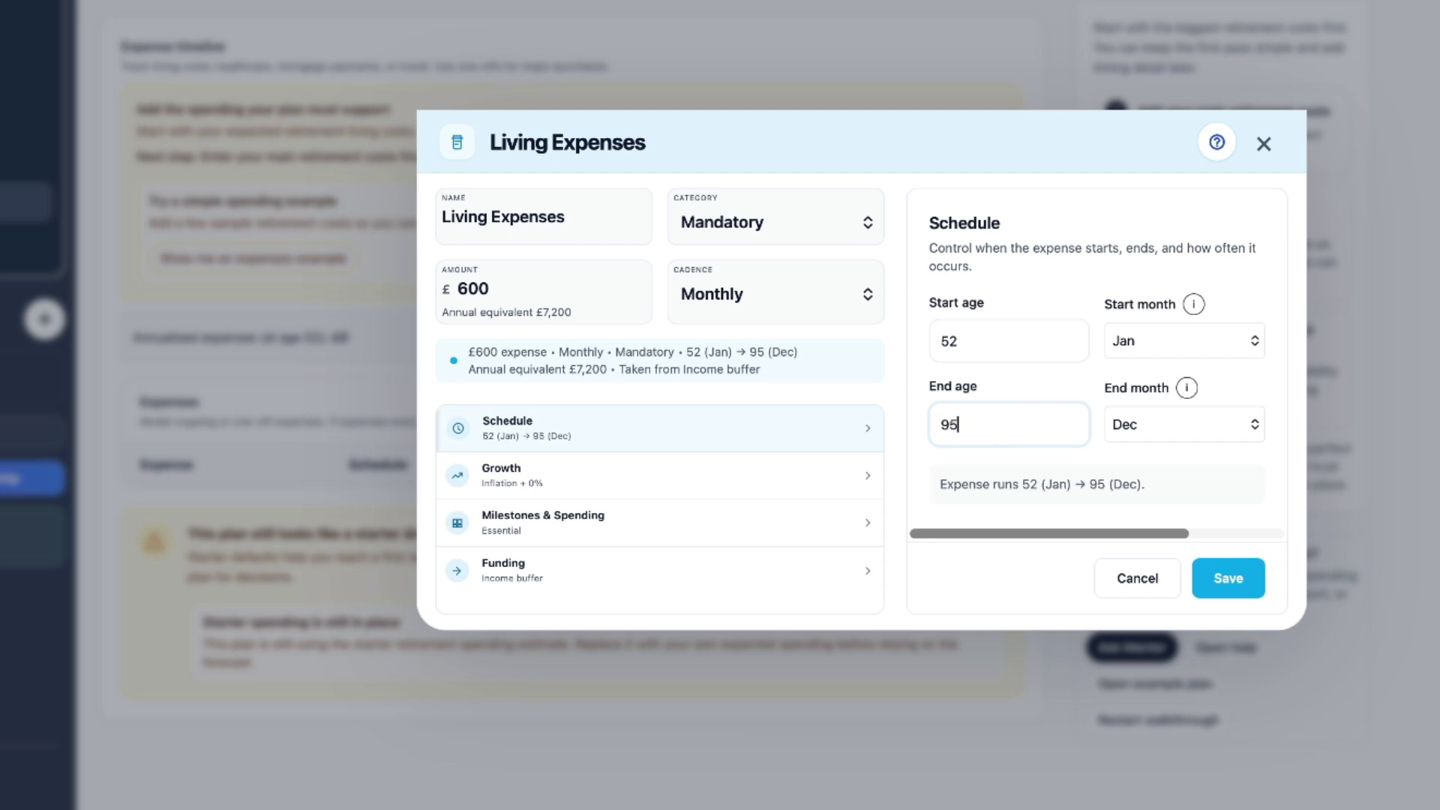
{"action": "key", "text": "BackSpace"}
{"action": "key", "text": "BackSpace"}
{"action": "type", "text": "58"}
{"action": "left_click_drag", "start_coordinate": [965, 424], "coordinate": [937, 425]}
{"action": "key", "text": "BackSpace"}
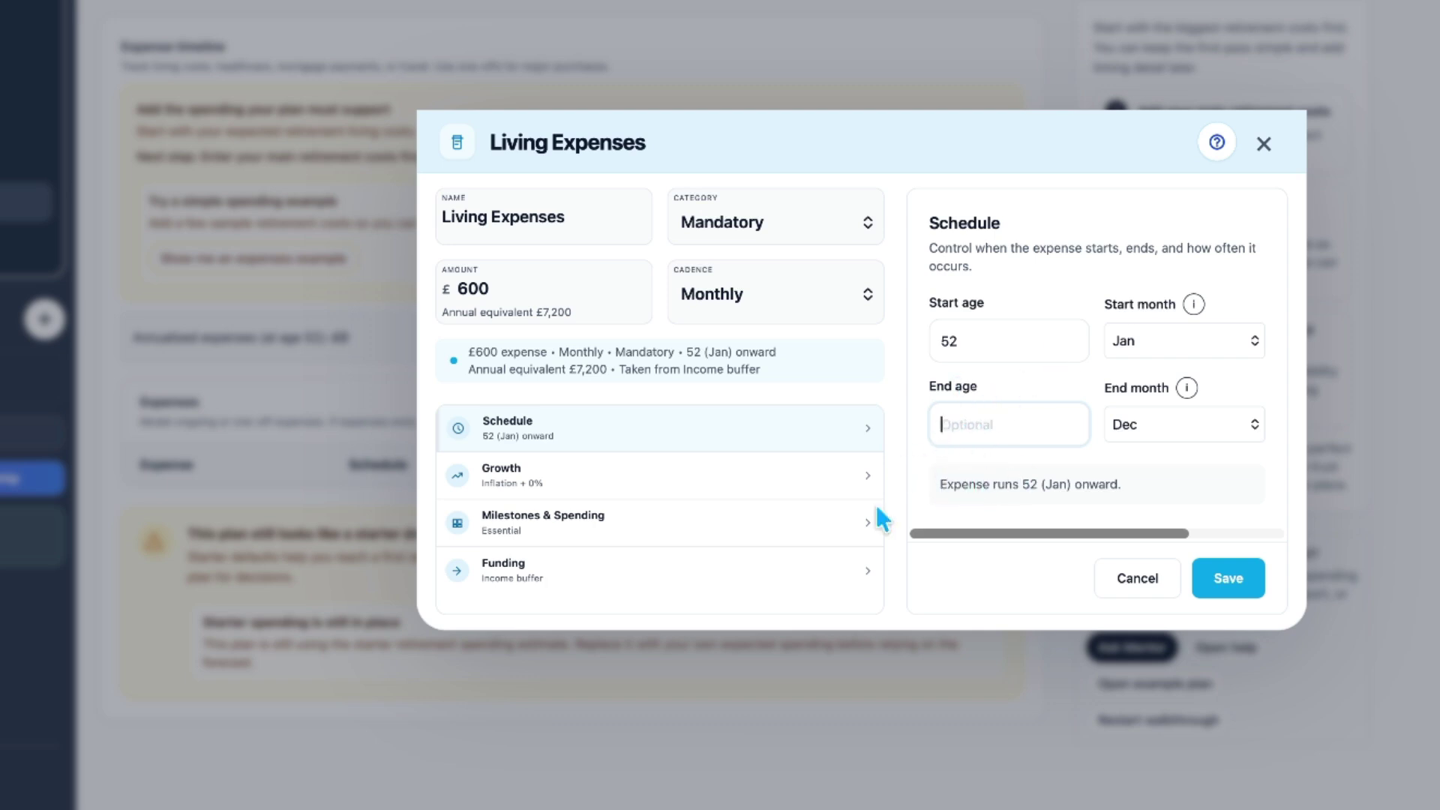
Try the Fixed and Inflation linked growth types for Living Expenses, and choose Custom with a 1% real uplift above inflation
{"action": "left_click", "coordinate": [810, 486]}
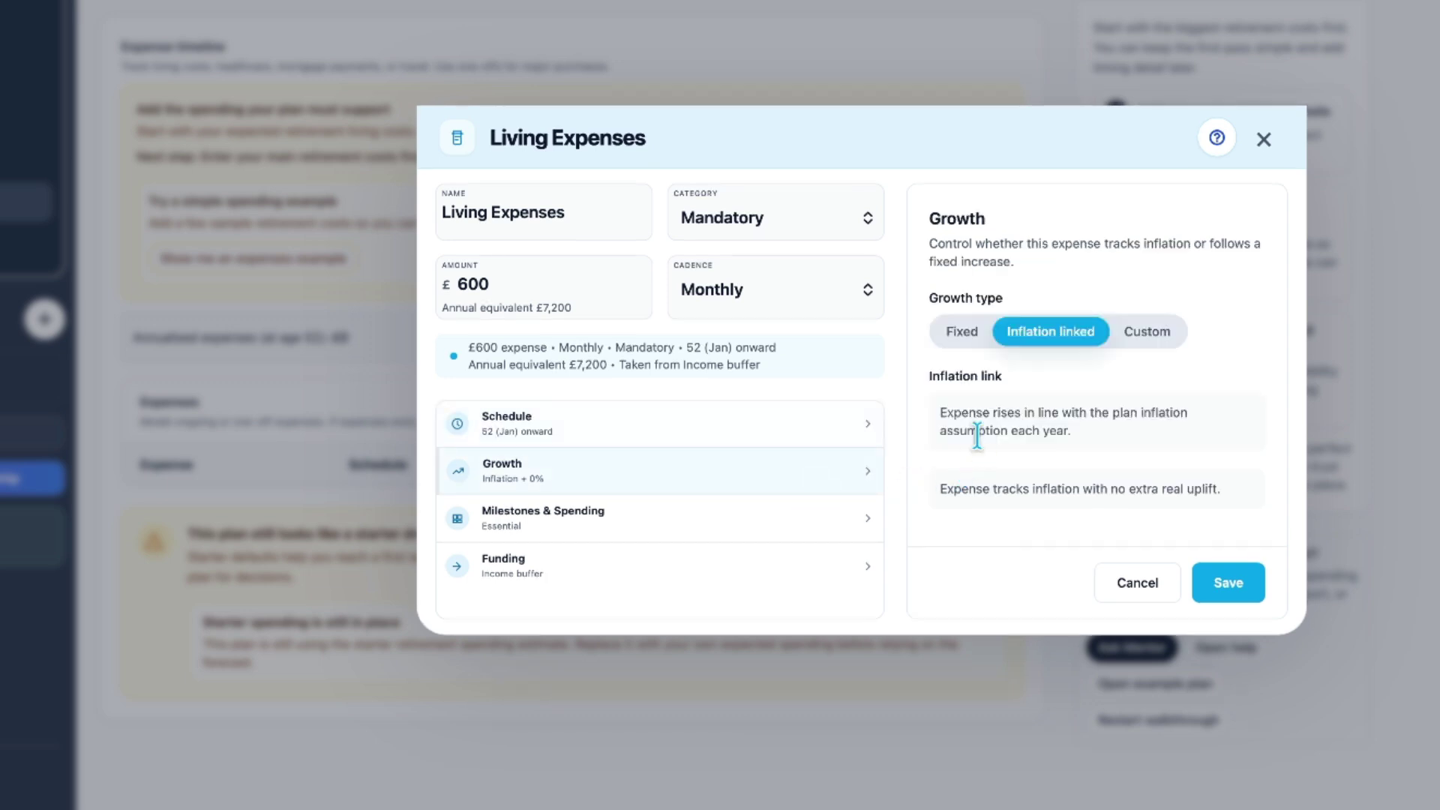
{"action": "left_click", "coordinate": [961, 333]}
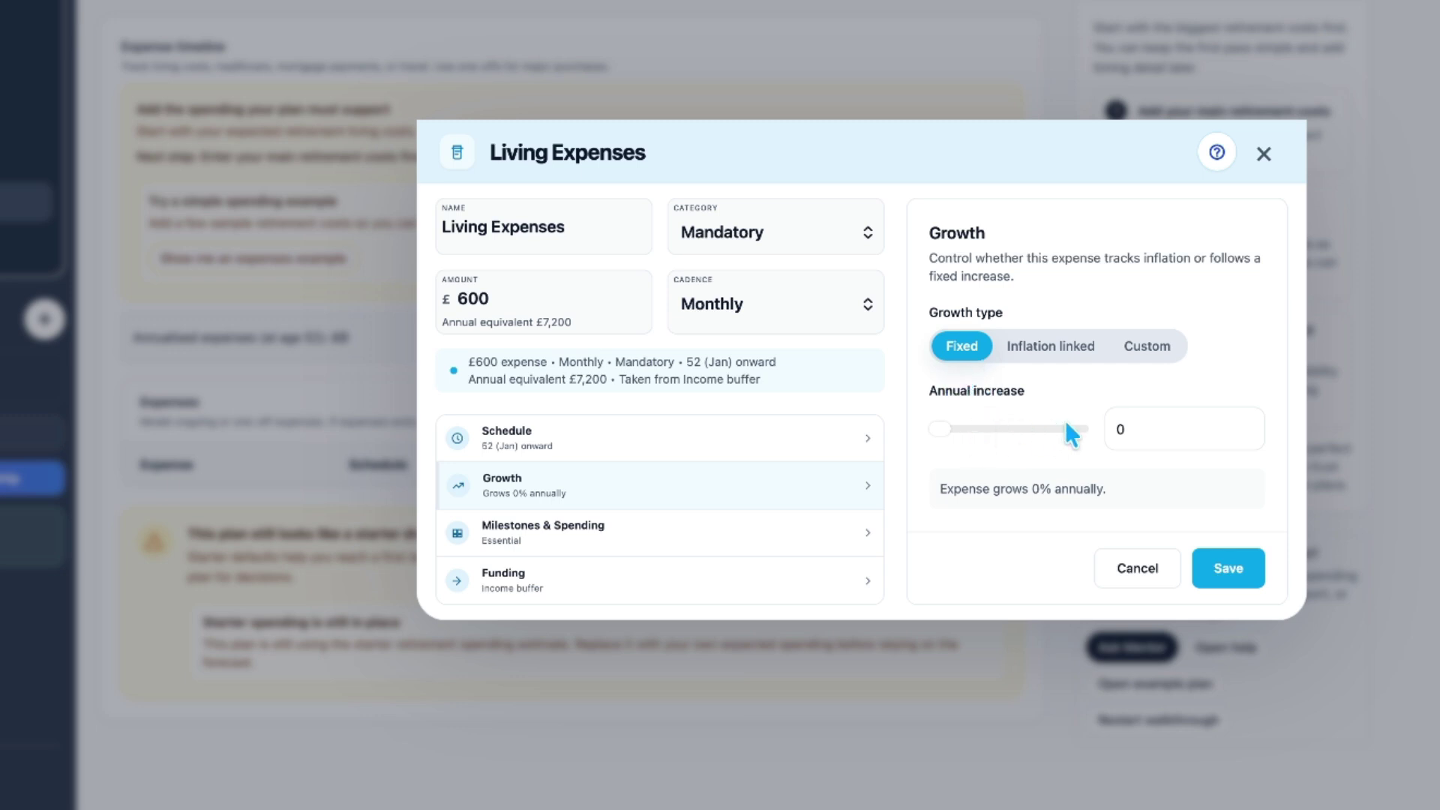
{"action": "mouse_move", "coordinate": [931, 430]}
{"action": "left_mouse_down"}
{"action": "mouse_move", "coordinate": [970, 429]}
{"action": "mouse_move", "coordinate": [940, 431]}
{"action": "left_mouse_up"}
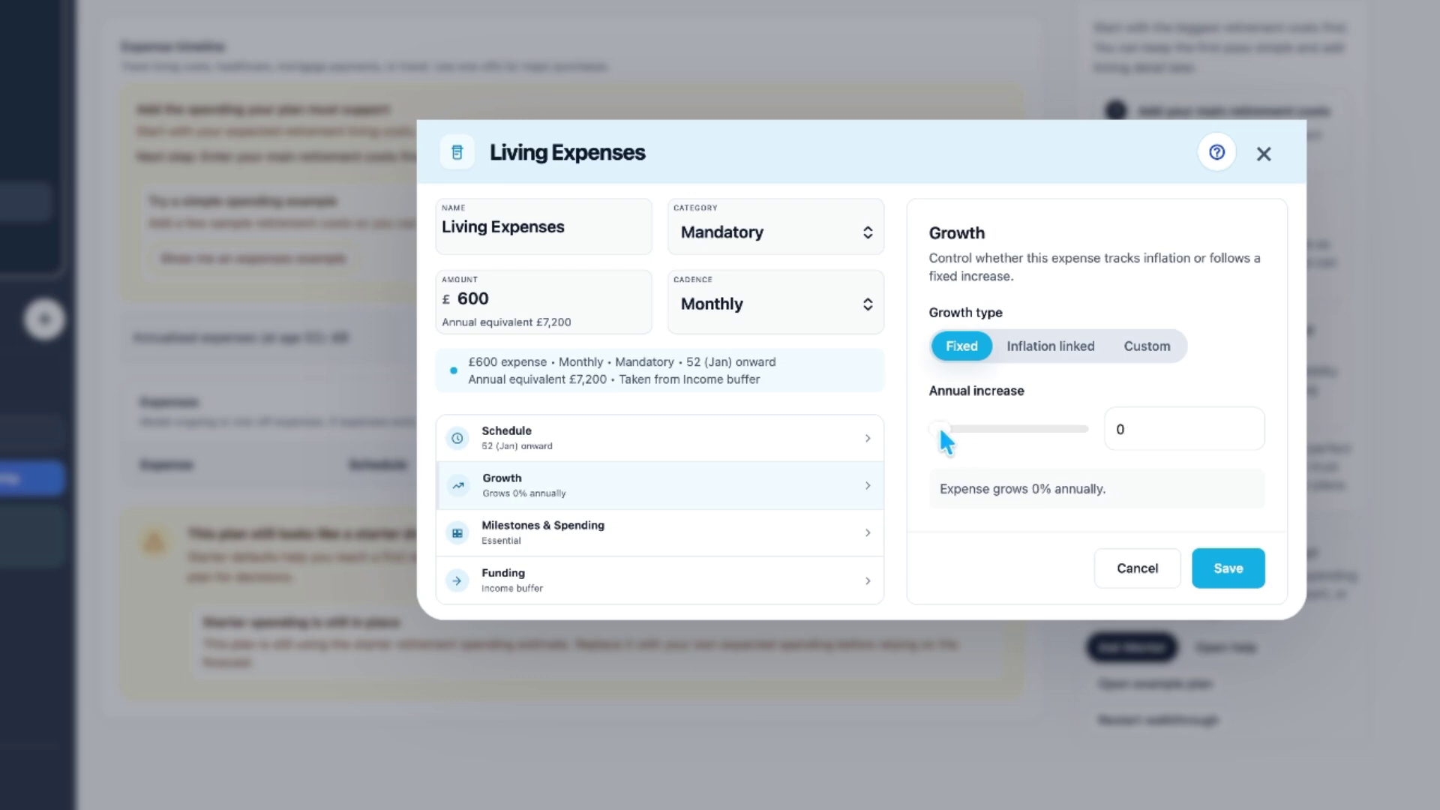
{"action": "left_click", "coordinate": [1041, 357]}
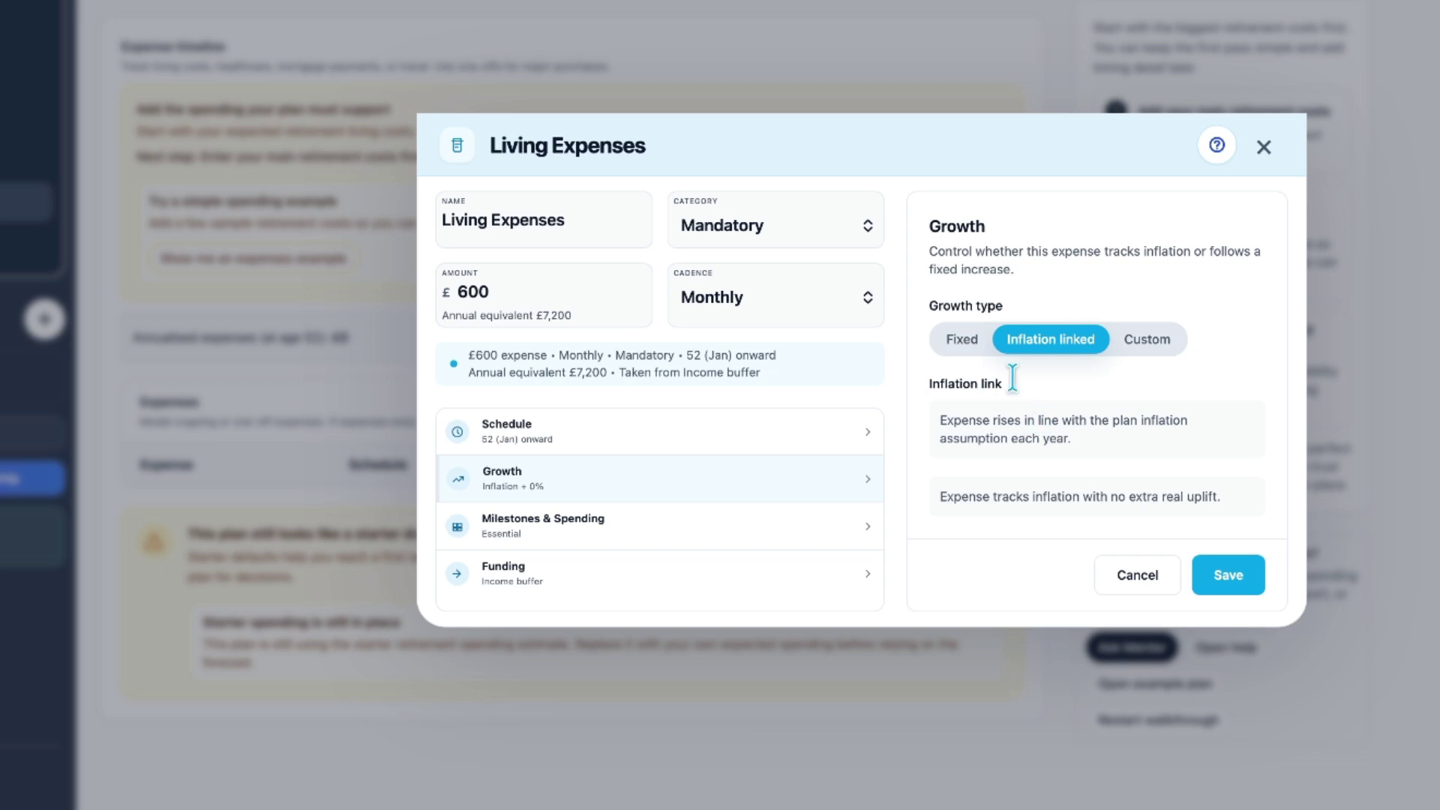
{"action": "left_click", "coordinate": [1137, 345]}
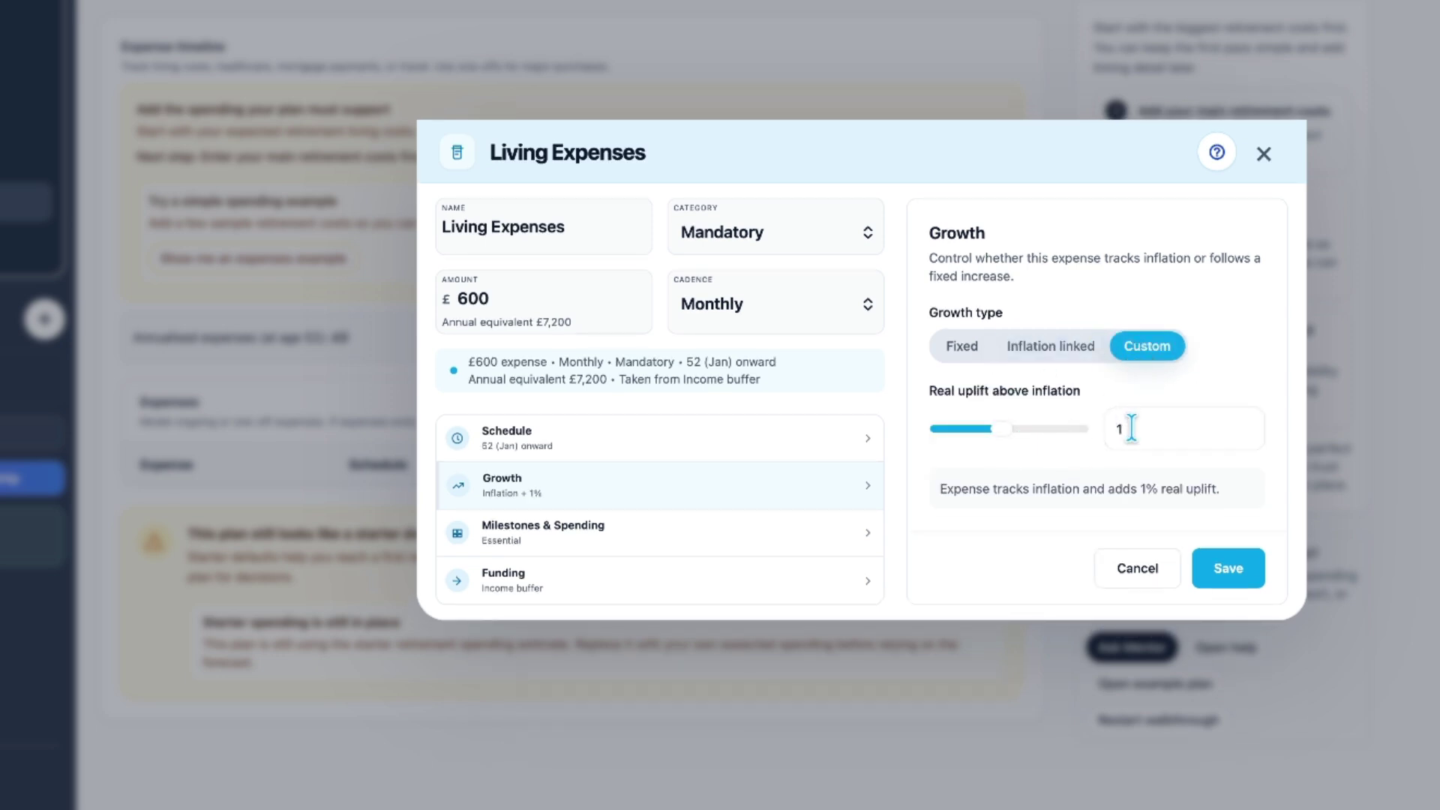
{"action": "left_click", "coordinate": [1176, 430]}
{"action": "left_click_drag", "start_coordinate": [995, 432], "coordinate": [1001, 440]}
View the Milestones & Spending settings of Living Expenses, and close the entry without saving
{"action": "left_click", "coordinate": [733, 534]}
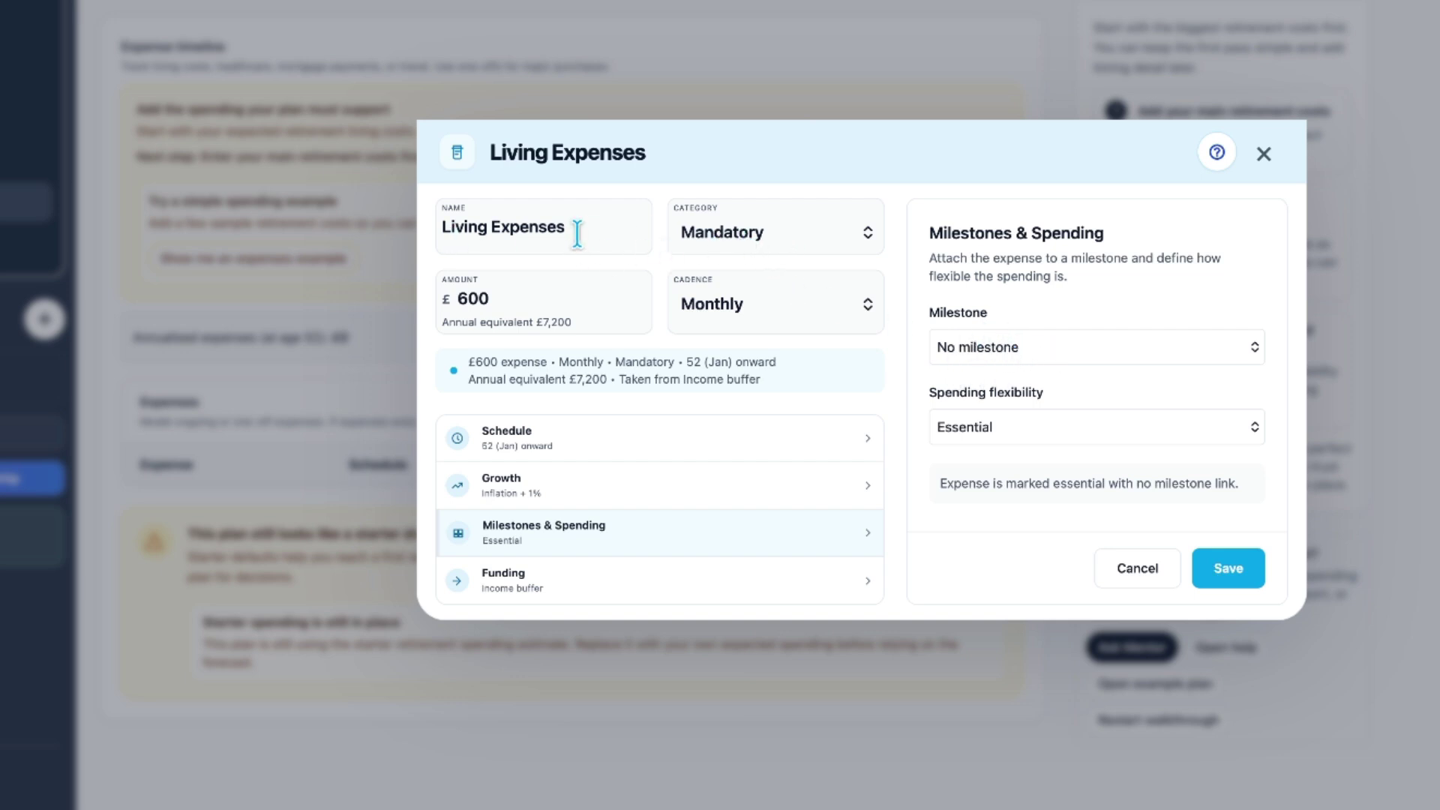
{"action": "left_click_drag", "start_coordinate": [576, 233], "coordinate": [379, 225]}
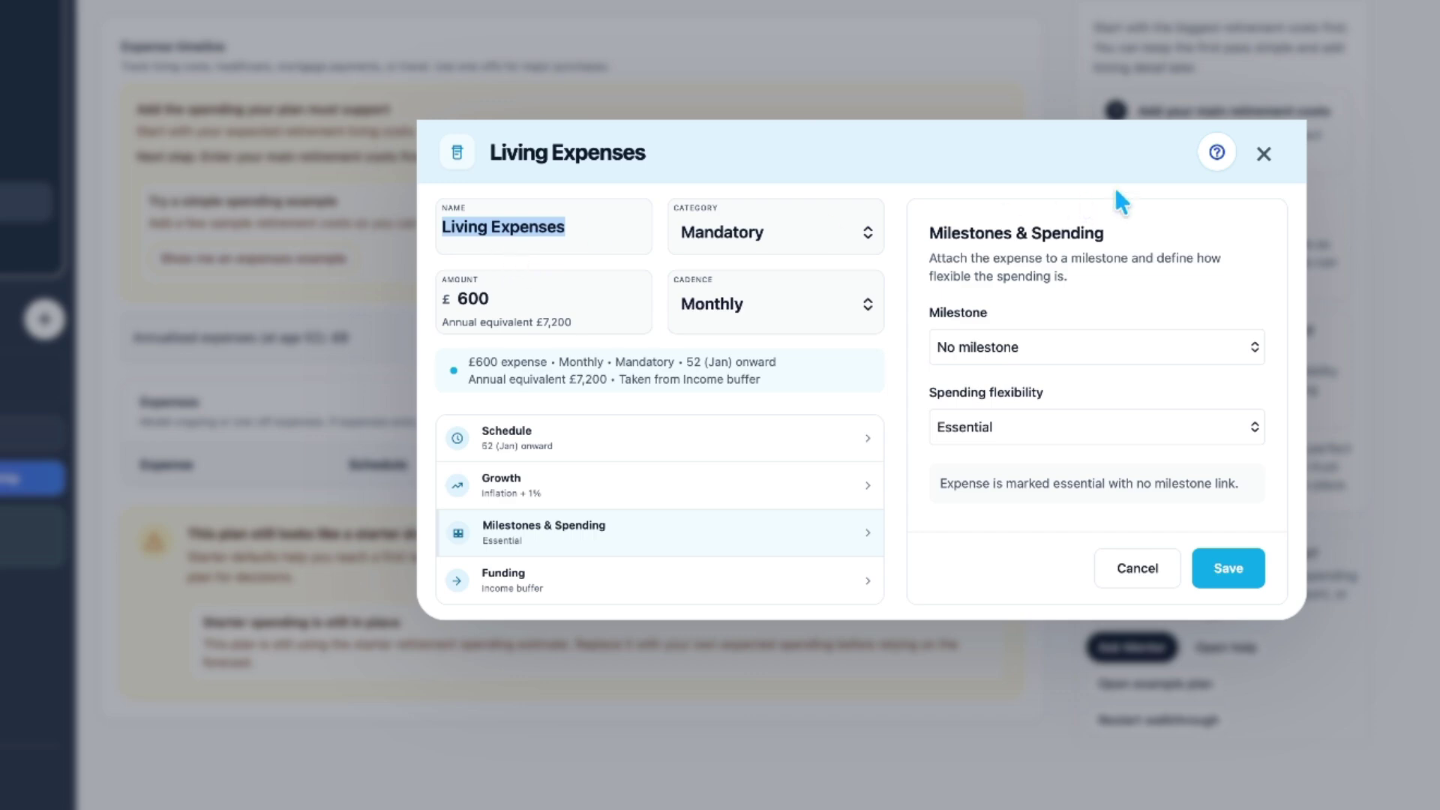
{"action": "left_click", "coordinate": [1264, 154]}
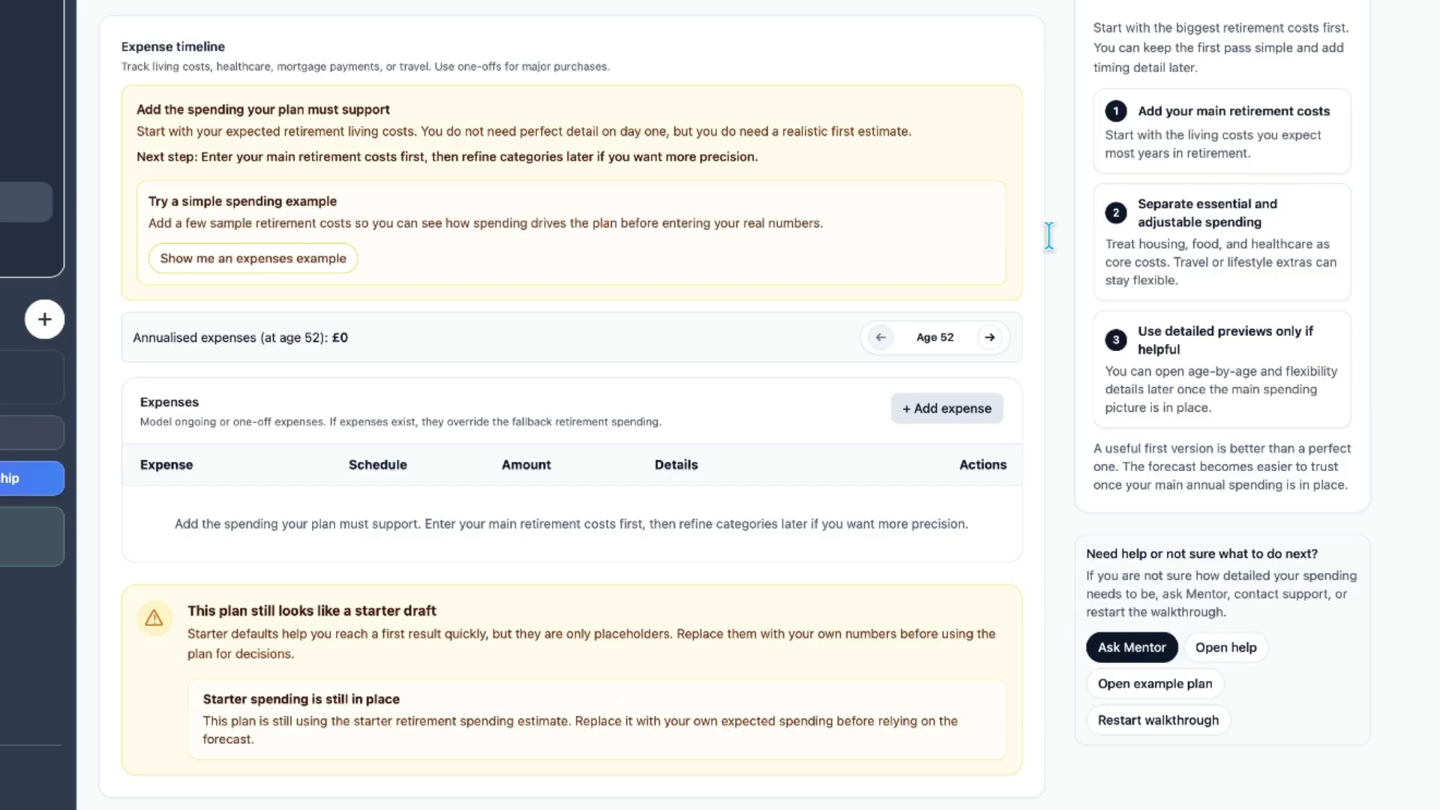
Start a new expense from the Wedding preset in the One-Off category
{"action": "left_click", "coordinate": [949, 410]}
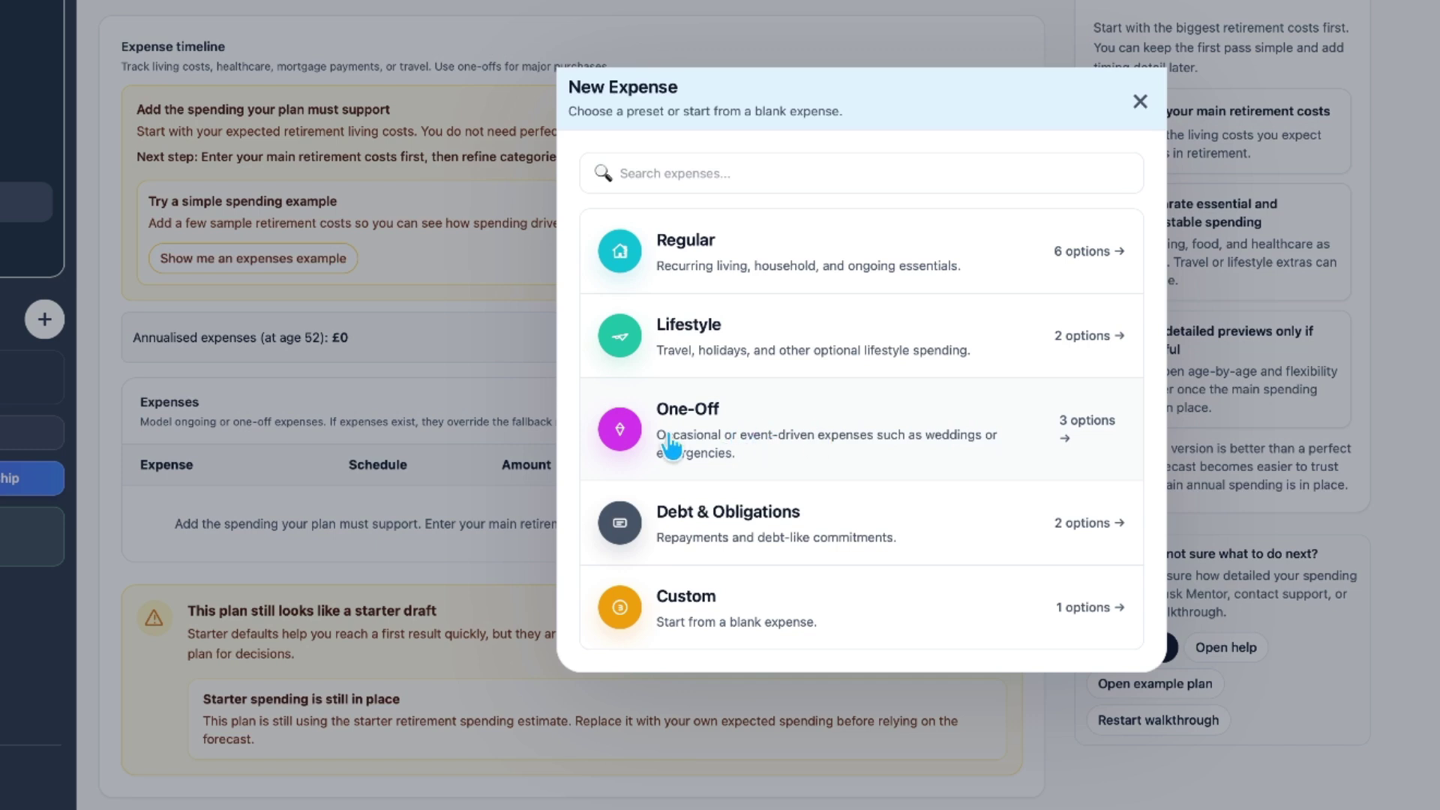
{"action": "left_click", "coordinate": [751, 442]}
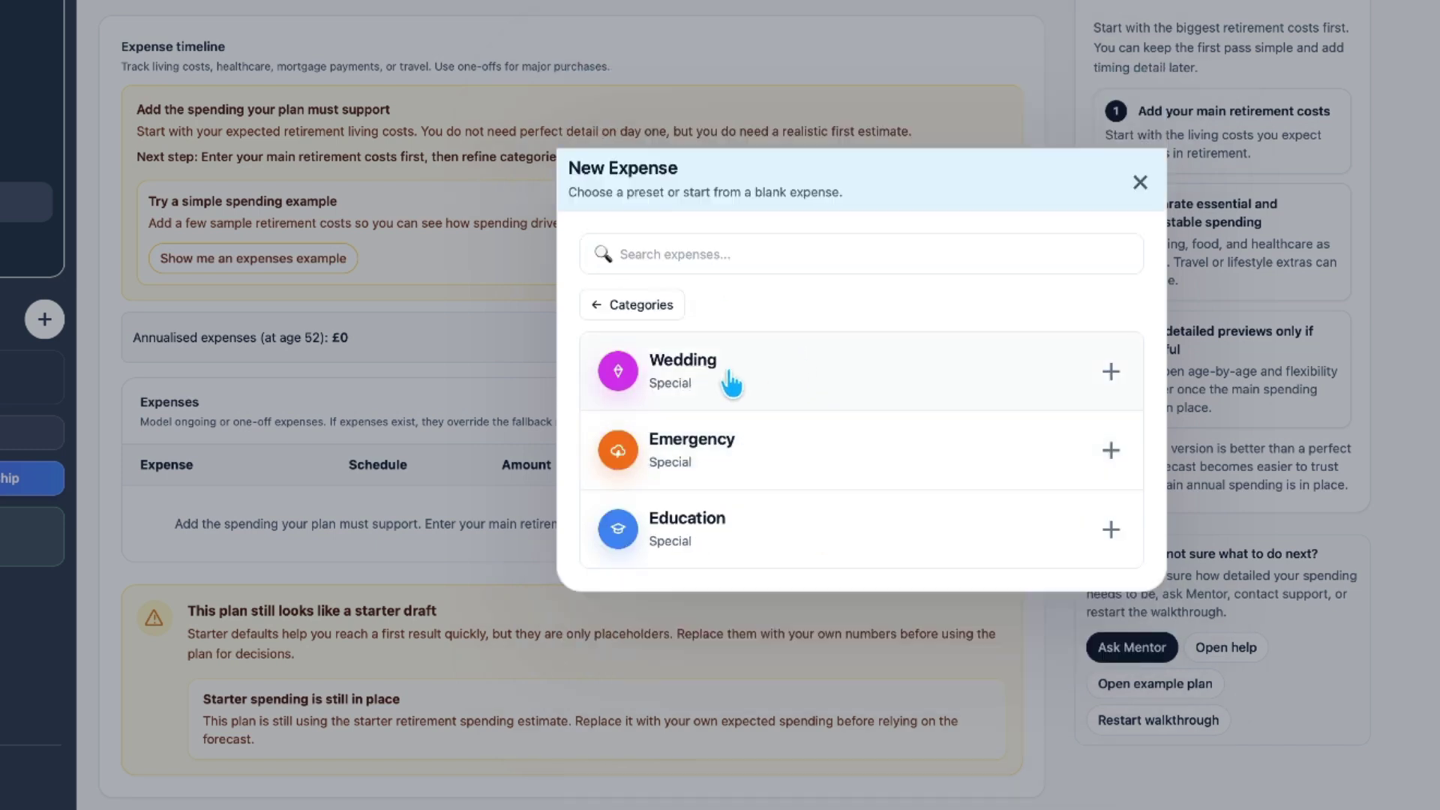
{"action": "left_click", "coordinate": [875, 379]}
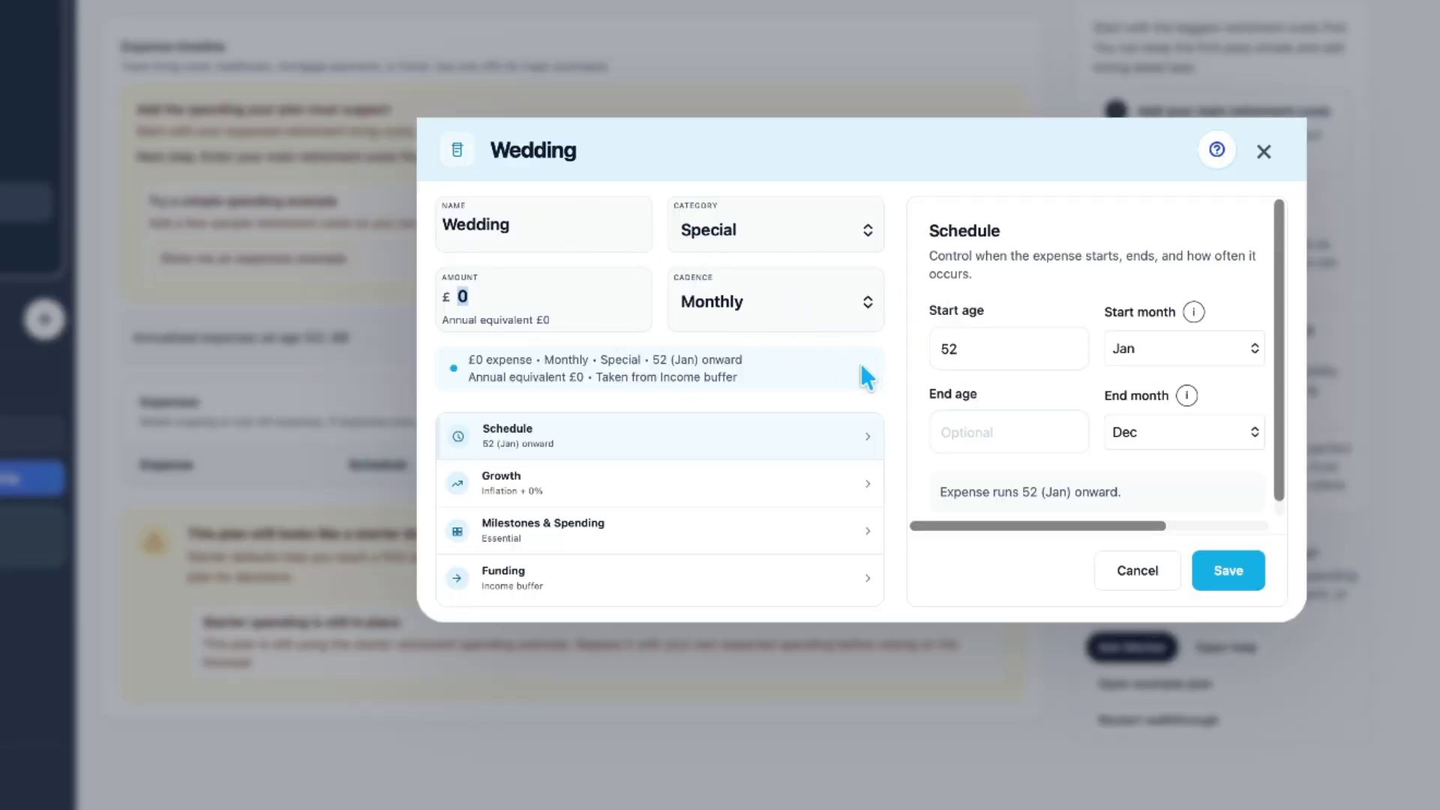
Review the spending flexibility options in the Wedding expense's Milestones & Spending settings, and close the entry without saving
{"action": "left_click", "coordinate": [803, 528]}
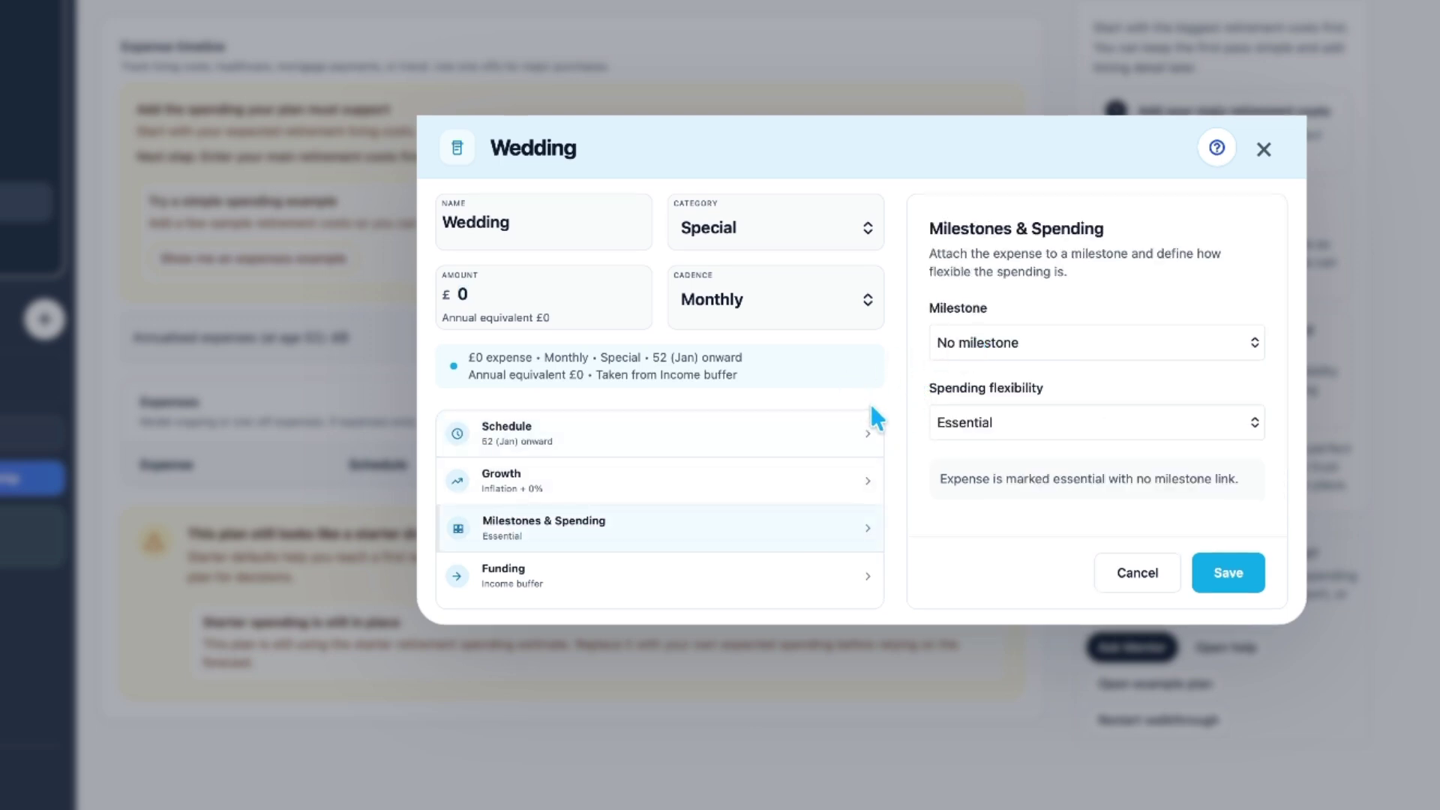
{"action": "left_click", "coordinate": [992, 422]}
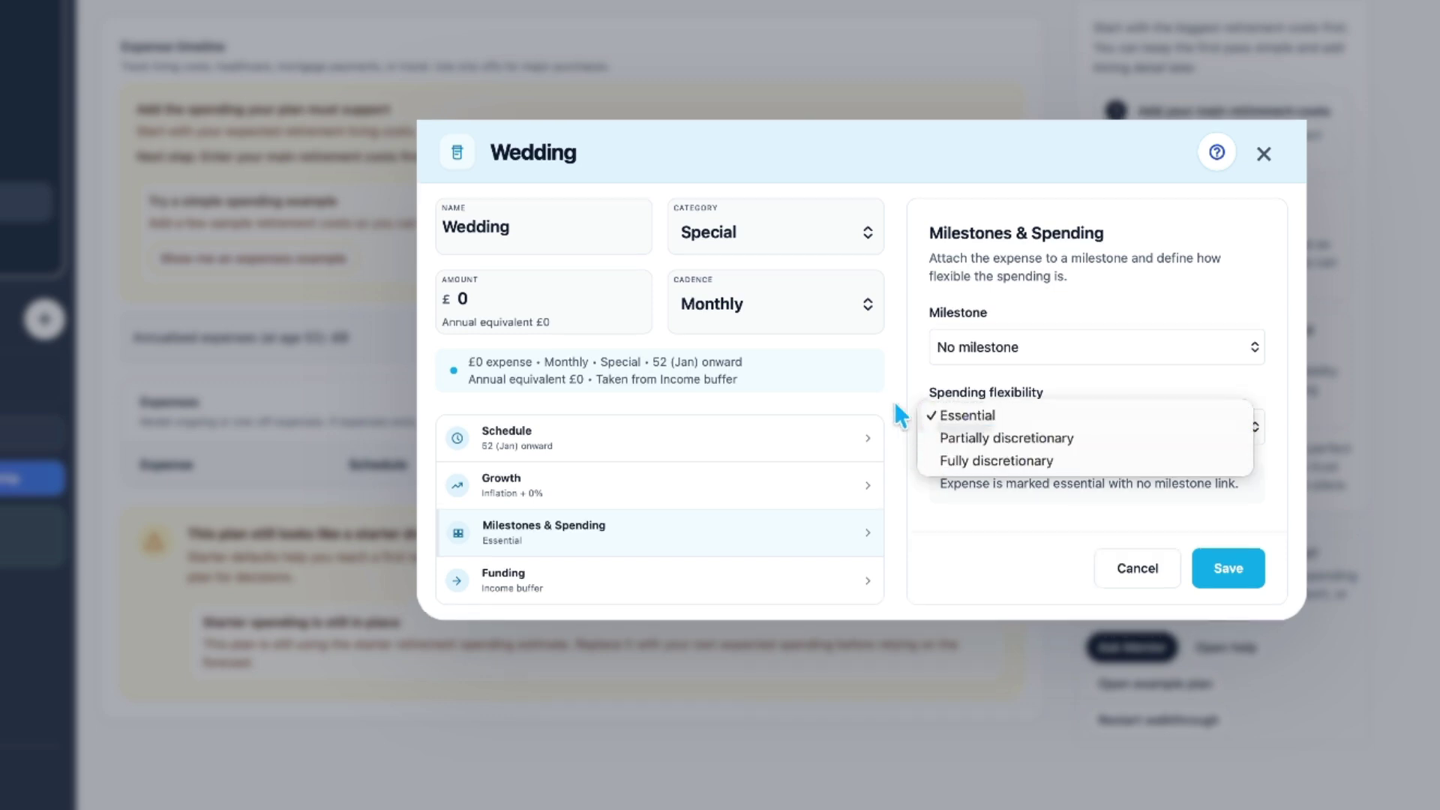
{"action": "left_click", "coordinate": [915, 448]}
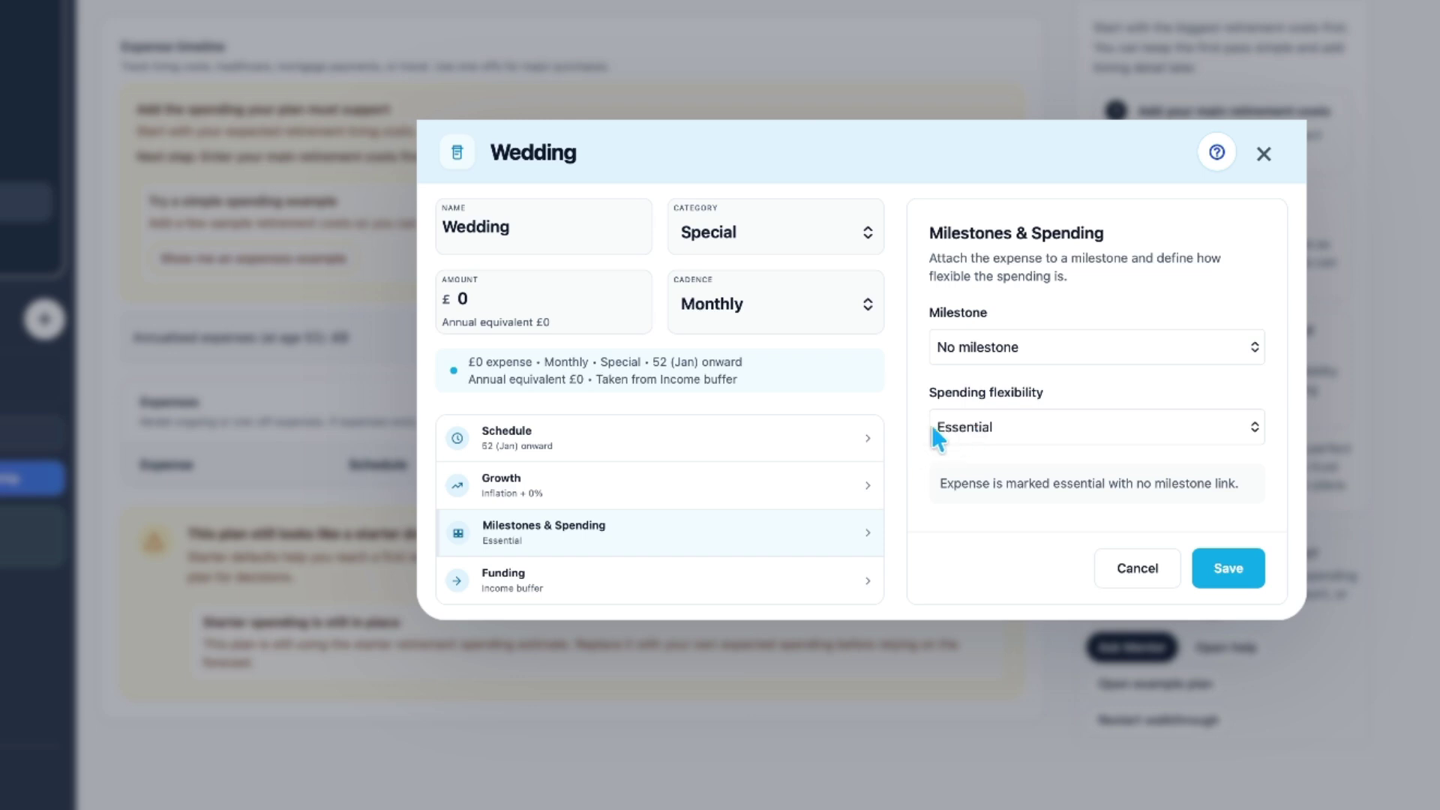
{"action": "left_click", "coordinate": [1001, 424]}
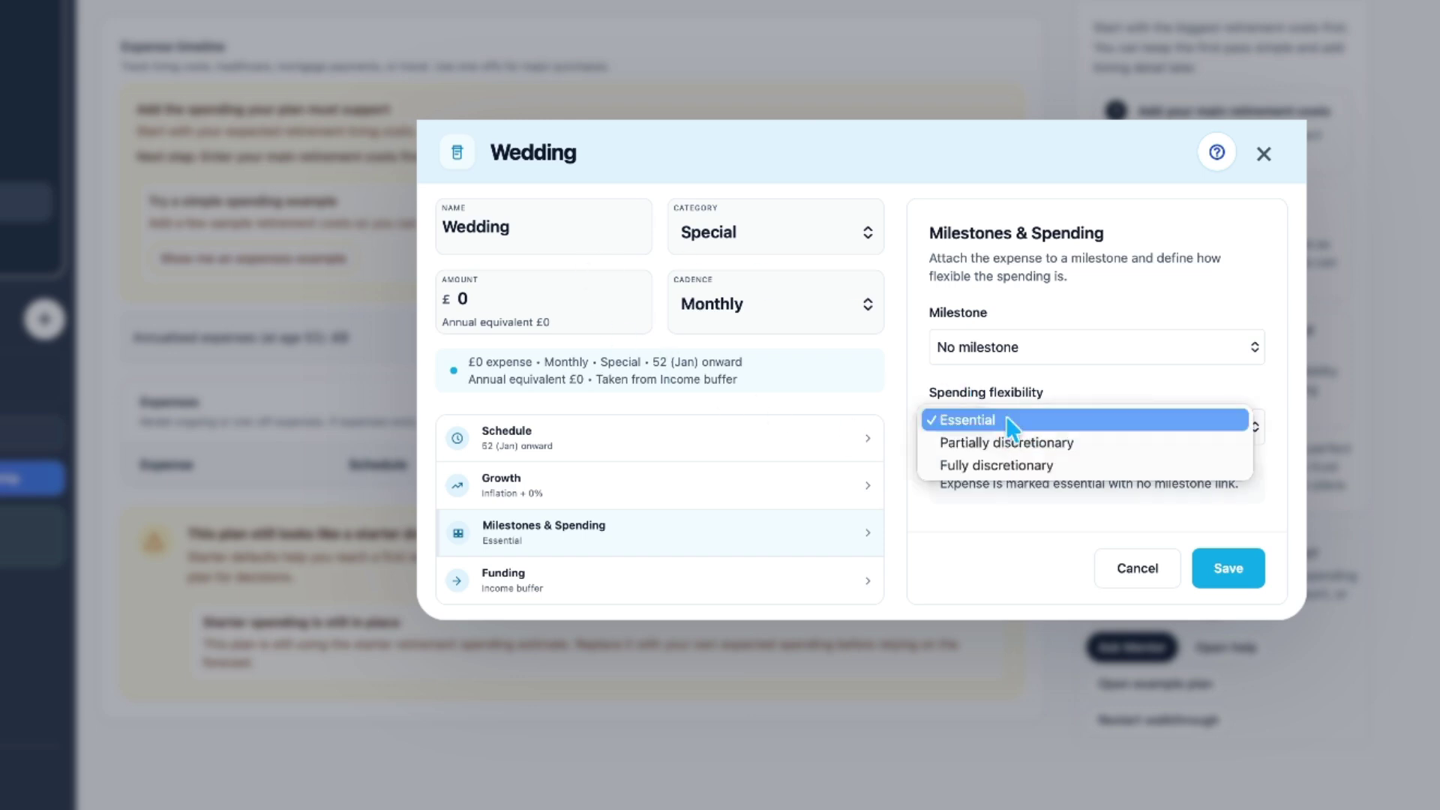
{"action": "left_click", "coordinate": [904, 390]}
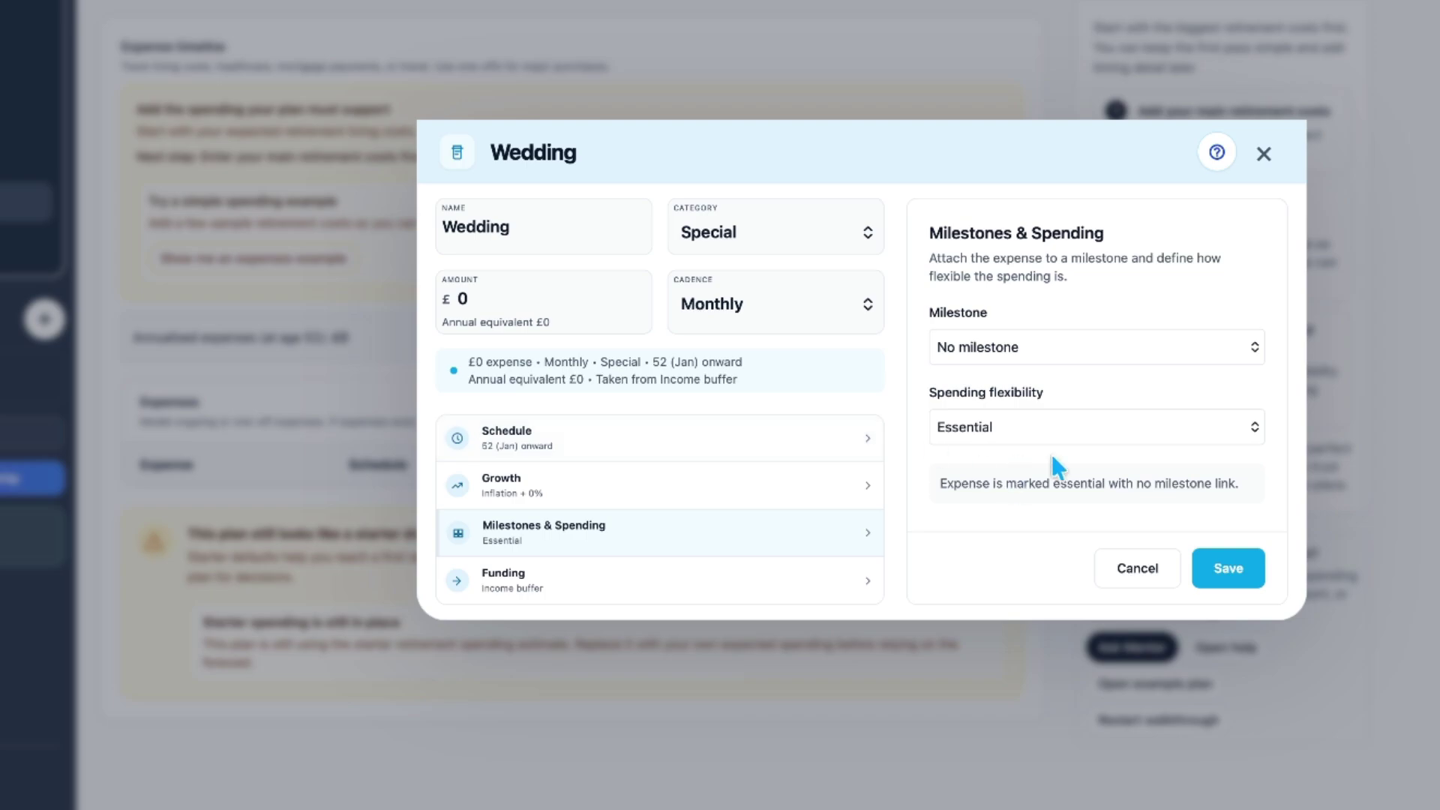
{"action": "left_click", "coordinate": [1264, 154]}
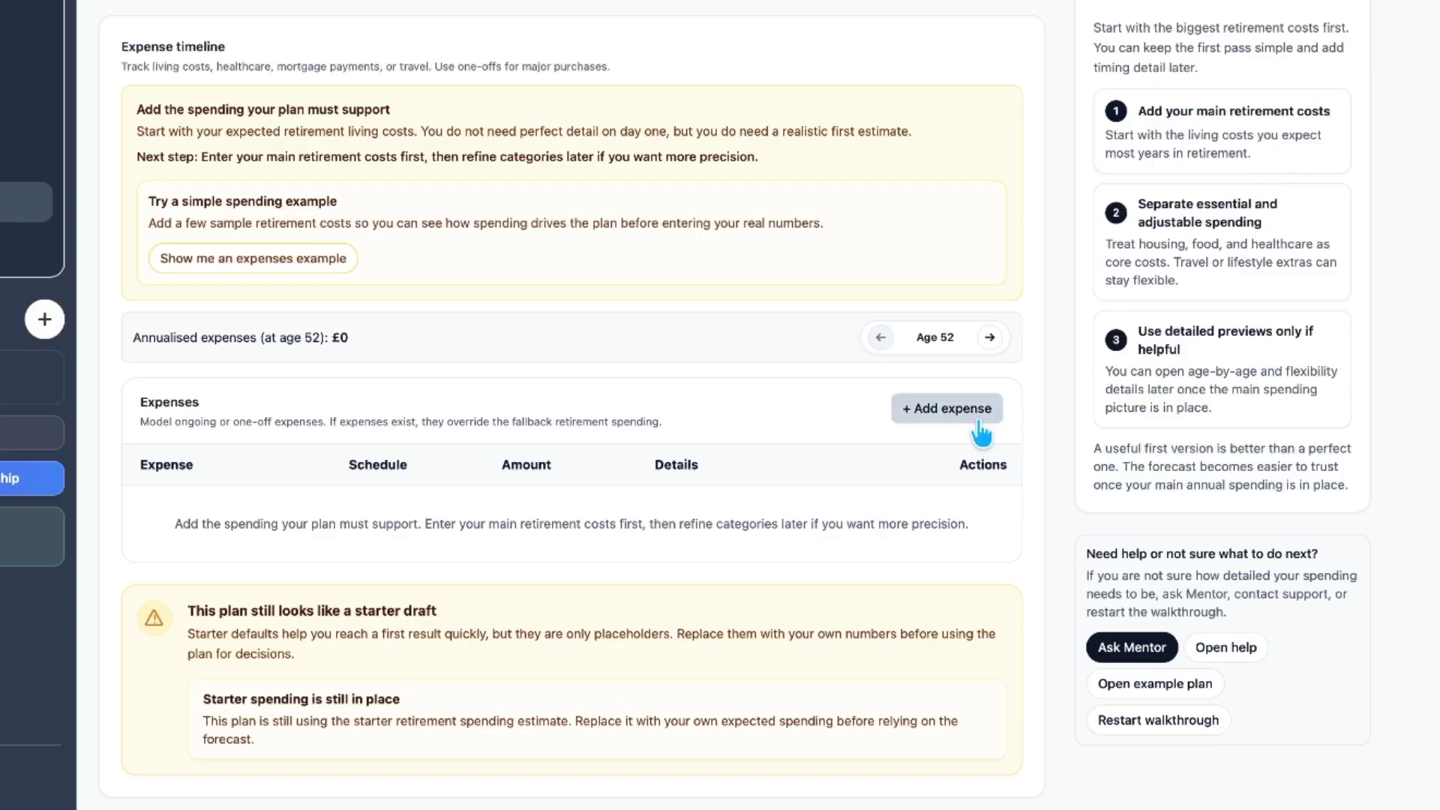
Start a new expense from the Vacation preset in the Lifestyle category
{"action": "left_click", "coordinate": [938, 414]}
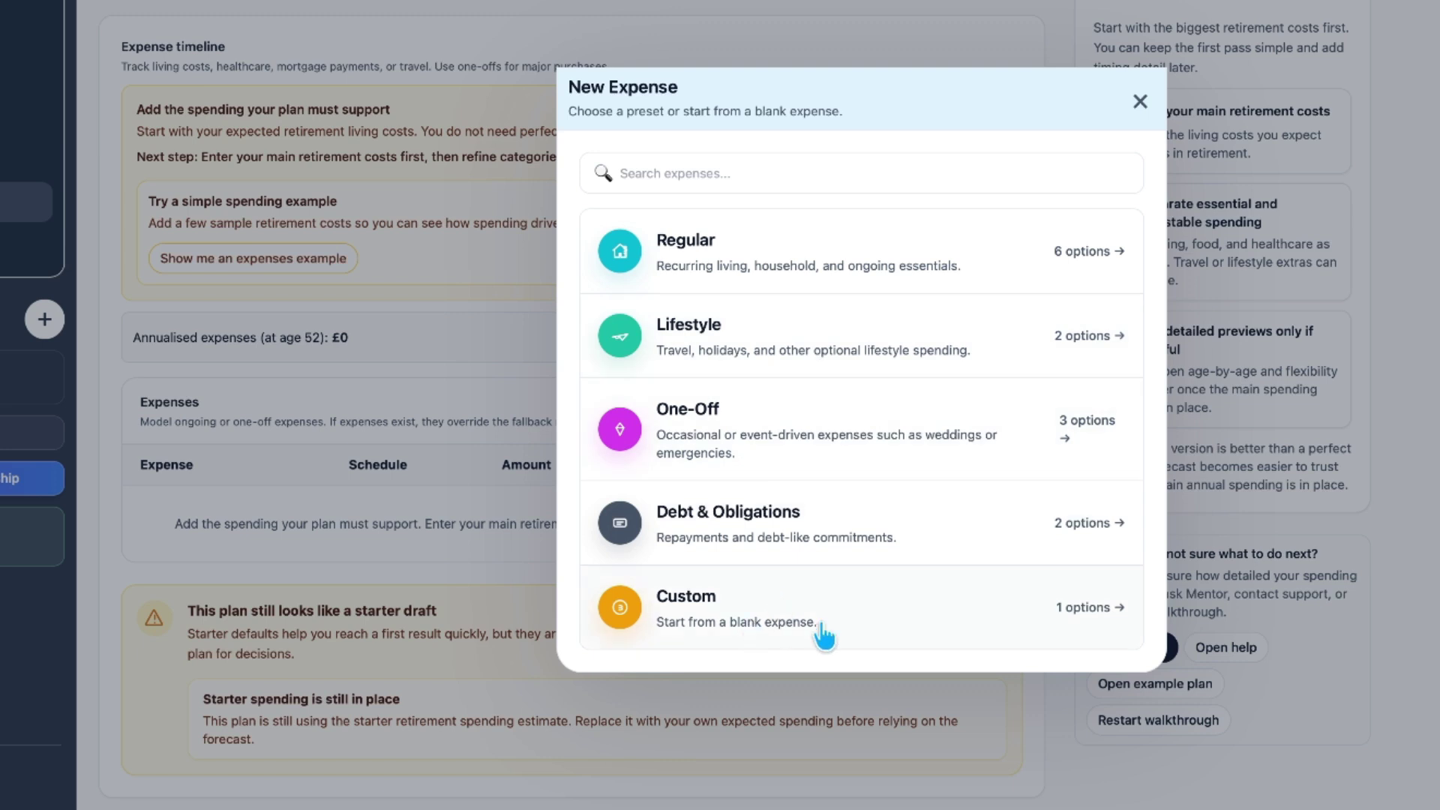
{"action": "left_click", "coordinate": [780, 338]}
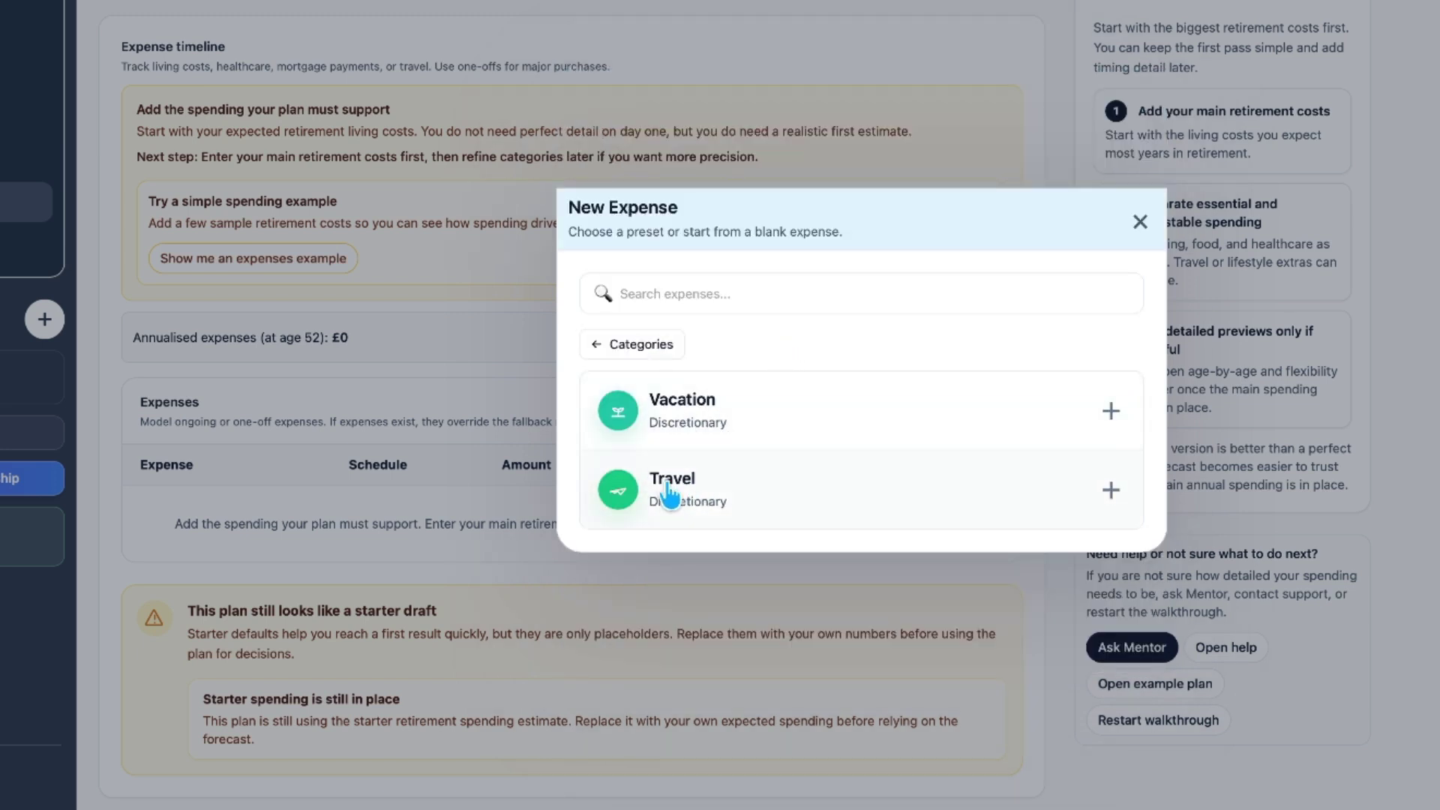
{"action": "left_click", "coordinate": [749, 414]}
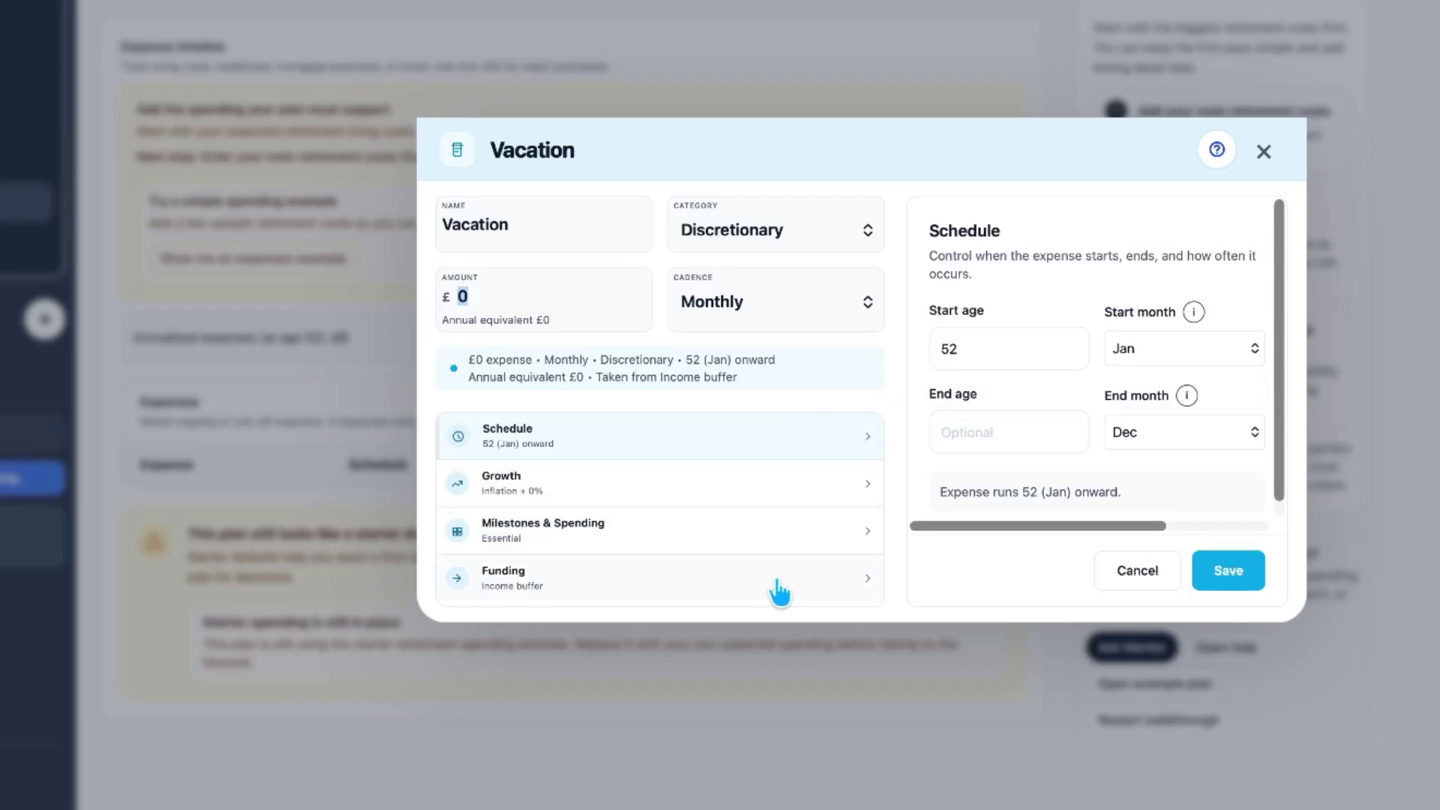
Review the spending flexibility options in the Vacation expense's Milestones & Spending settings
{"action": "left_click", "coordinate": [786, 546]}
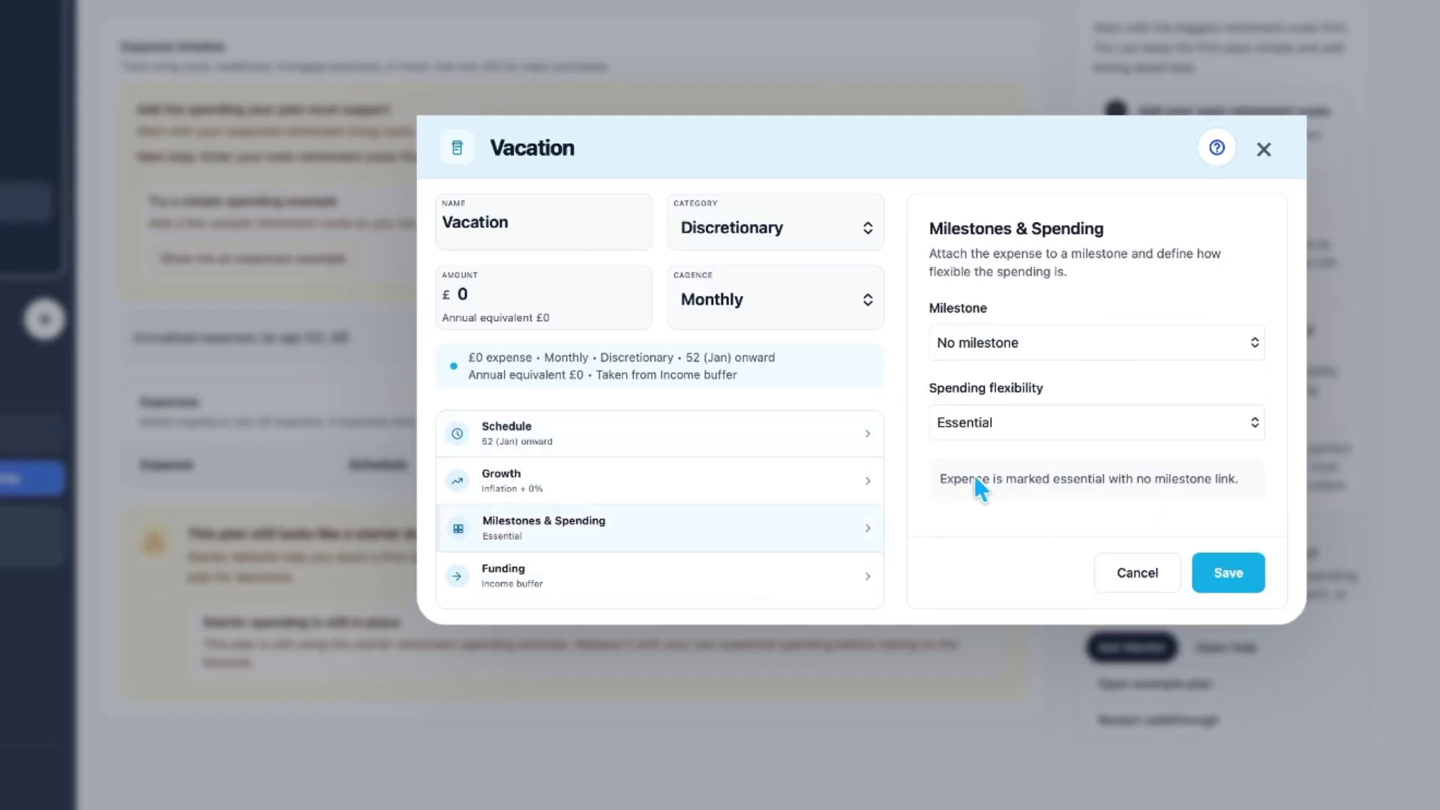
{"action": "left_click", "coordinate": [1008, 425]}
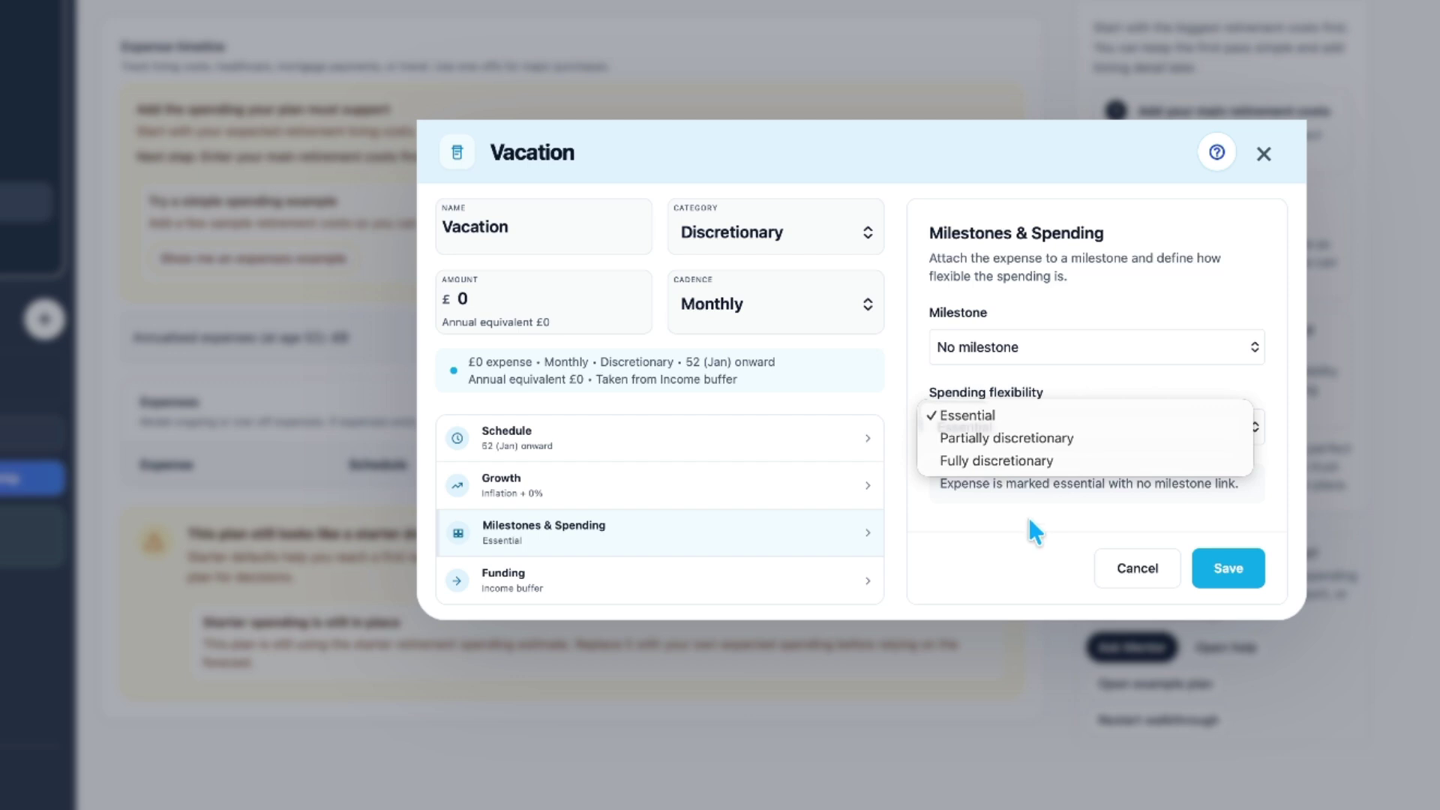
{"action": "left_click", "coordinate": [960, 518]}
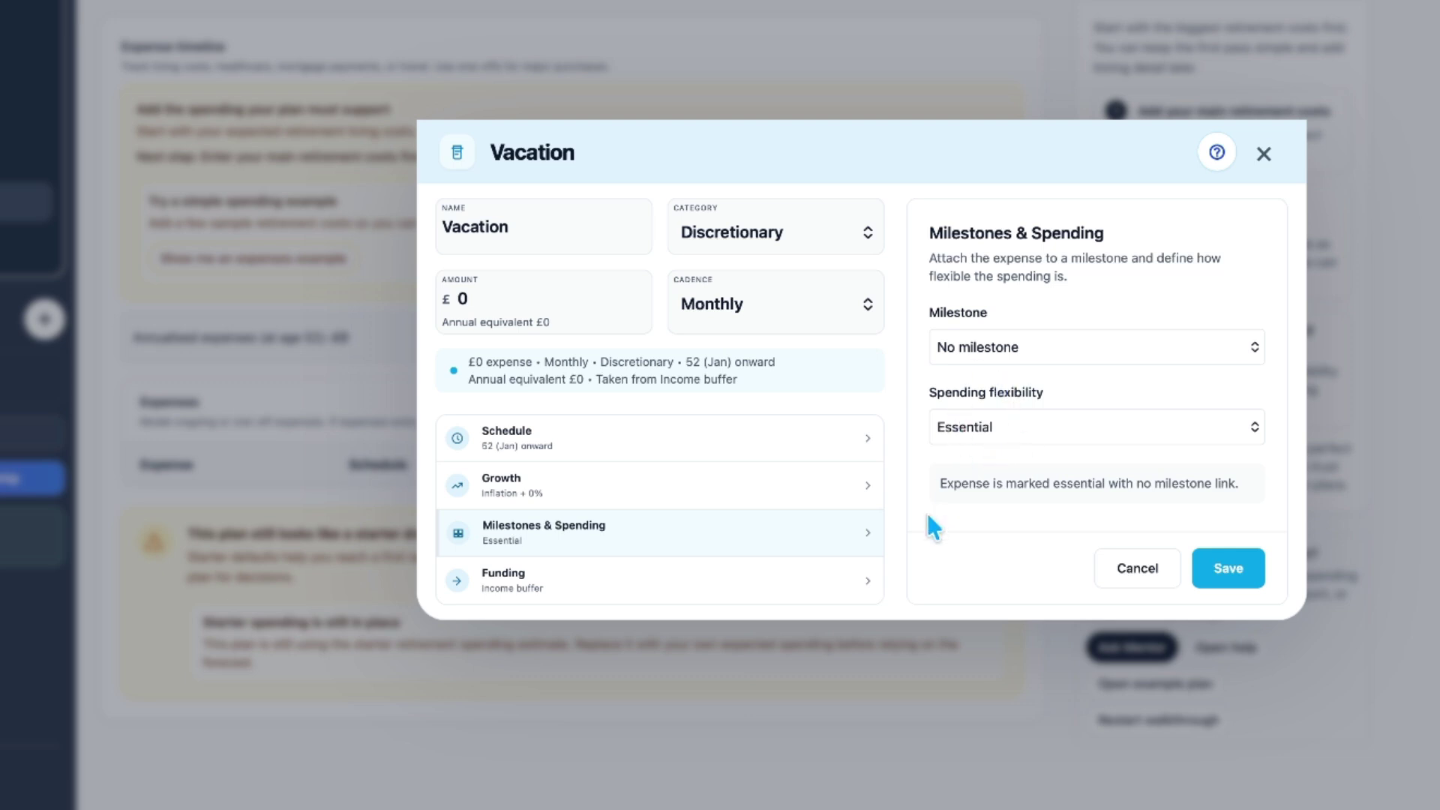
Set the Vacation expense's funding to a specific account, keeping Cash account as the source
{"action": "left_click", "coordinate": [808, 589]}
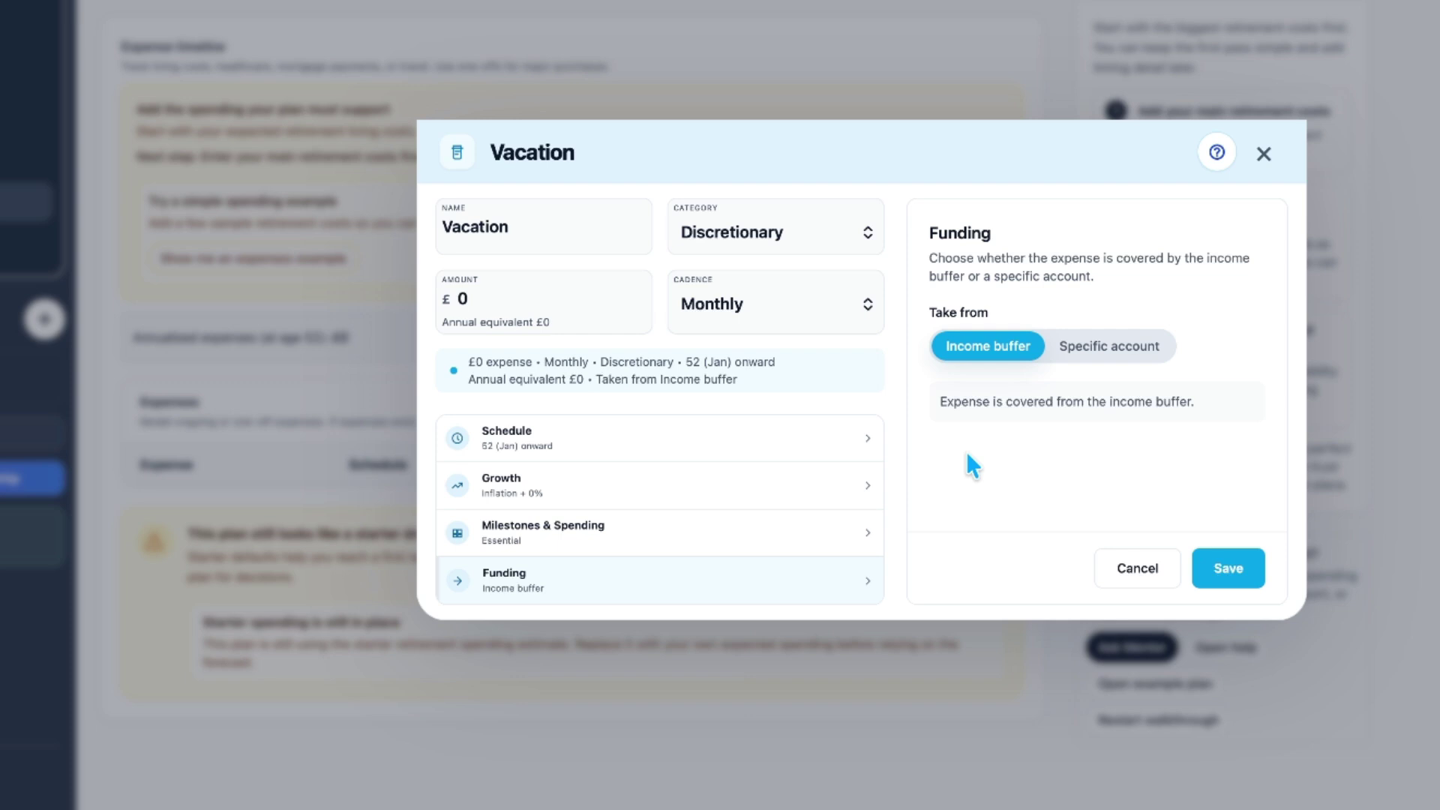
{"action": "left_click", "coordinate": [1074, 354]}
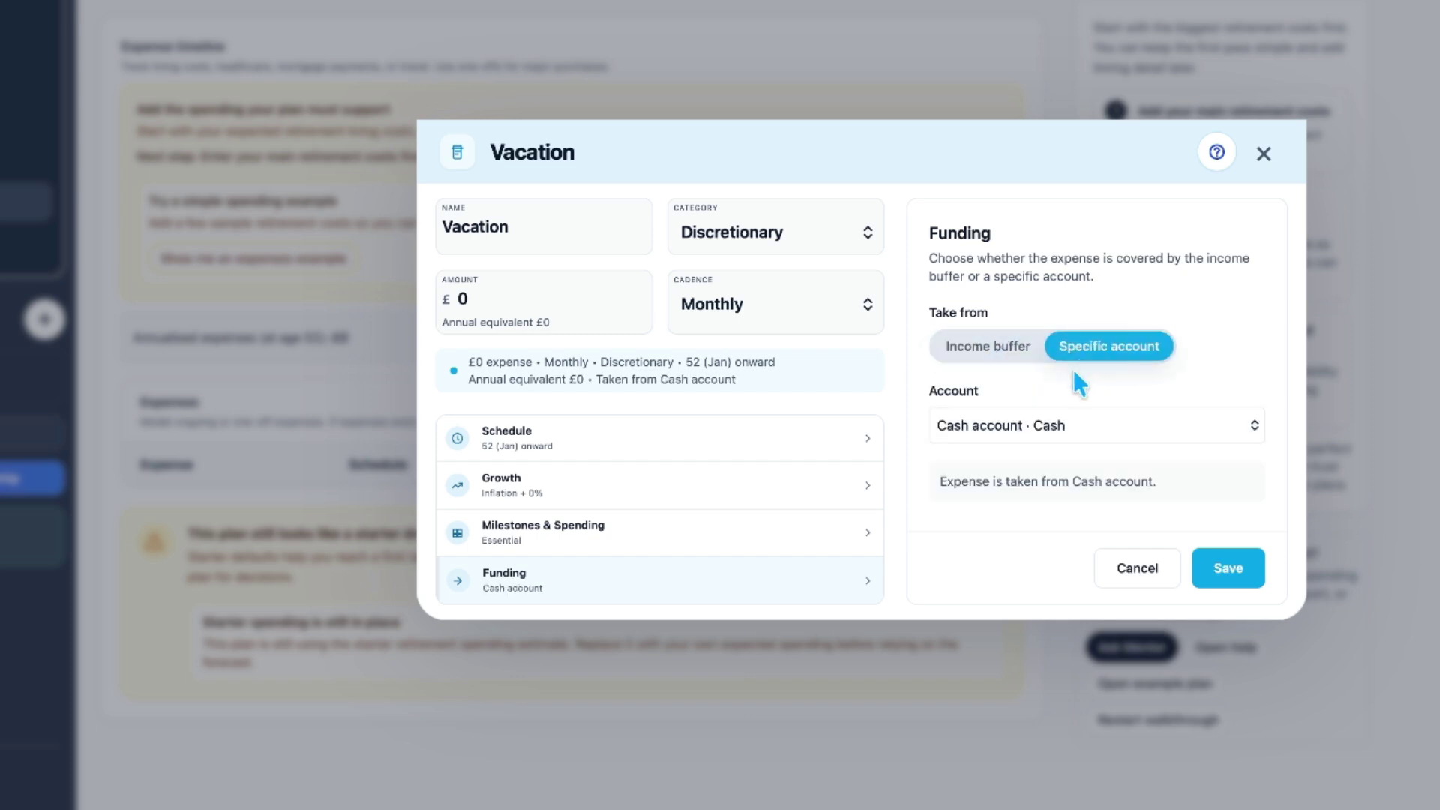
{"action": "left_click", "coordinate": [1078, 420]}
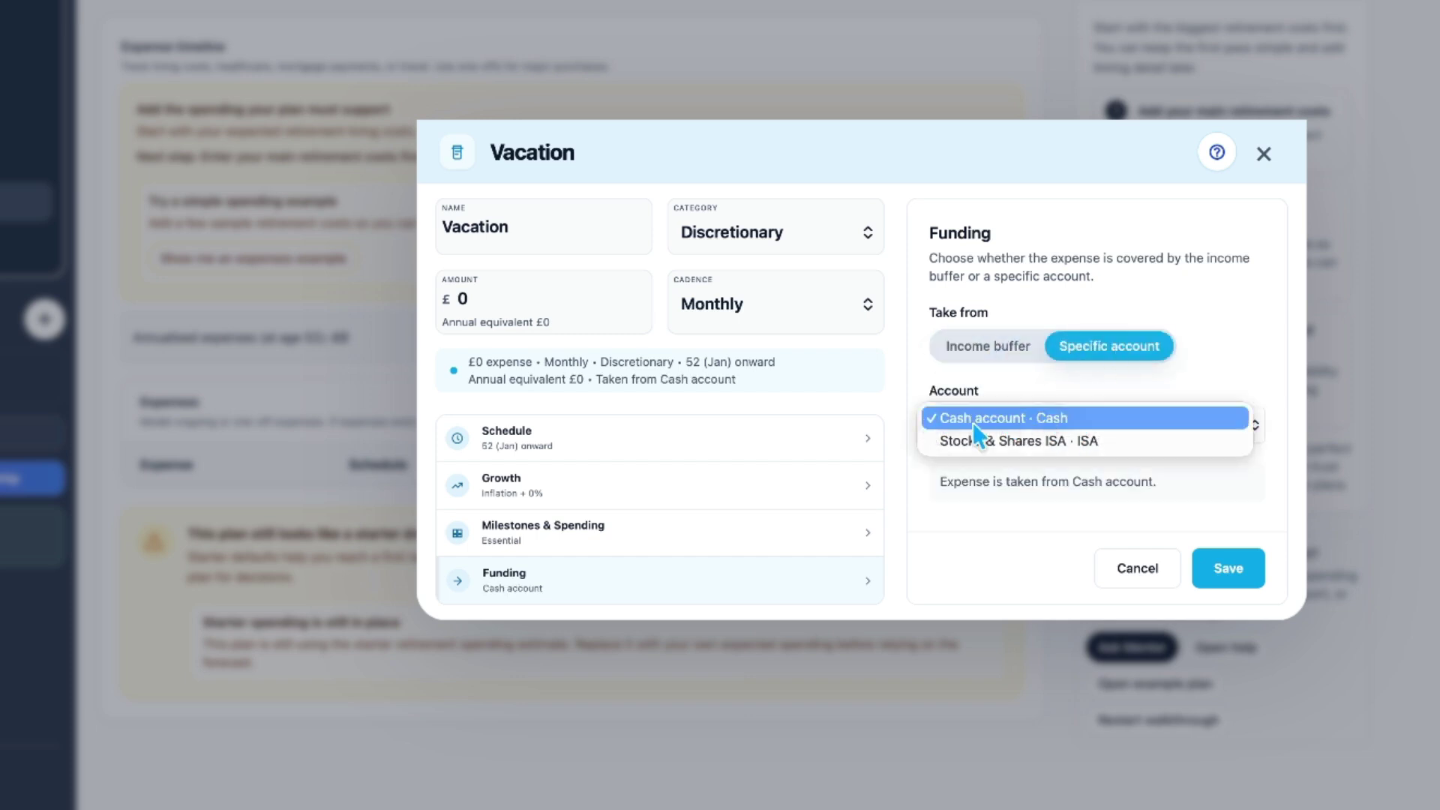
{"action": "left_click", "coordinate": [1131, 375]}
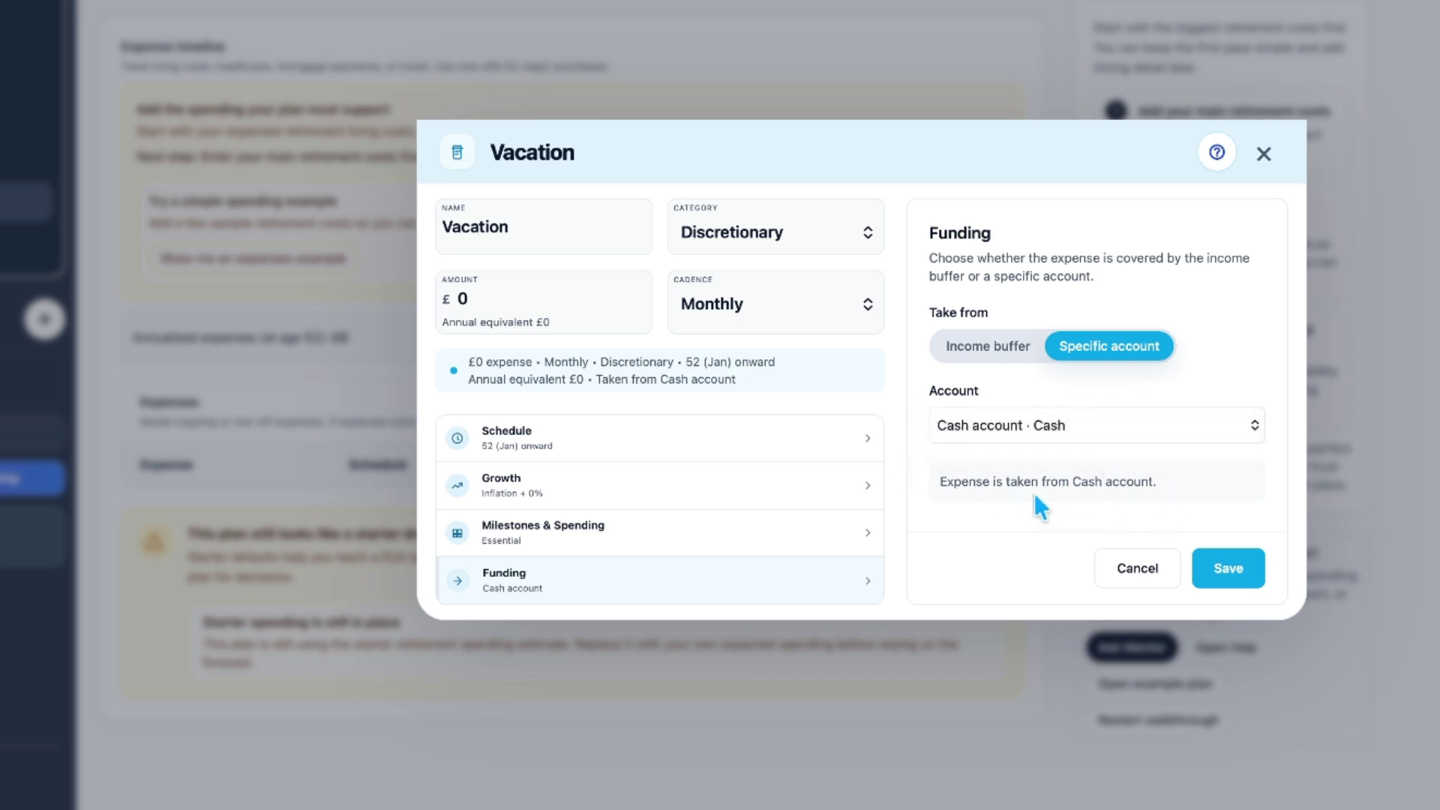
Set the Vacation amount to £150 and save the expense
{"action": "left_click", "coordinate": [529, 298]}
{"action": "type", "text": "600"}
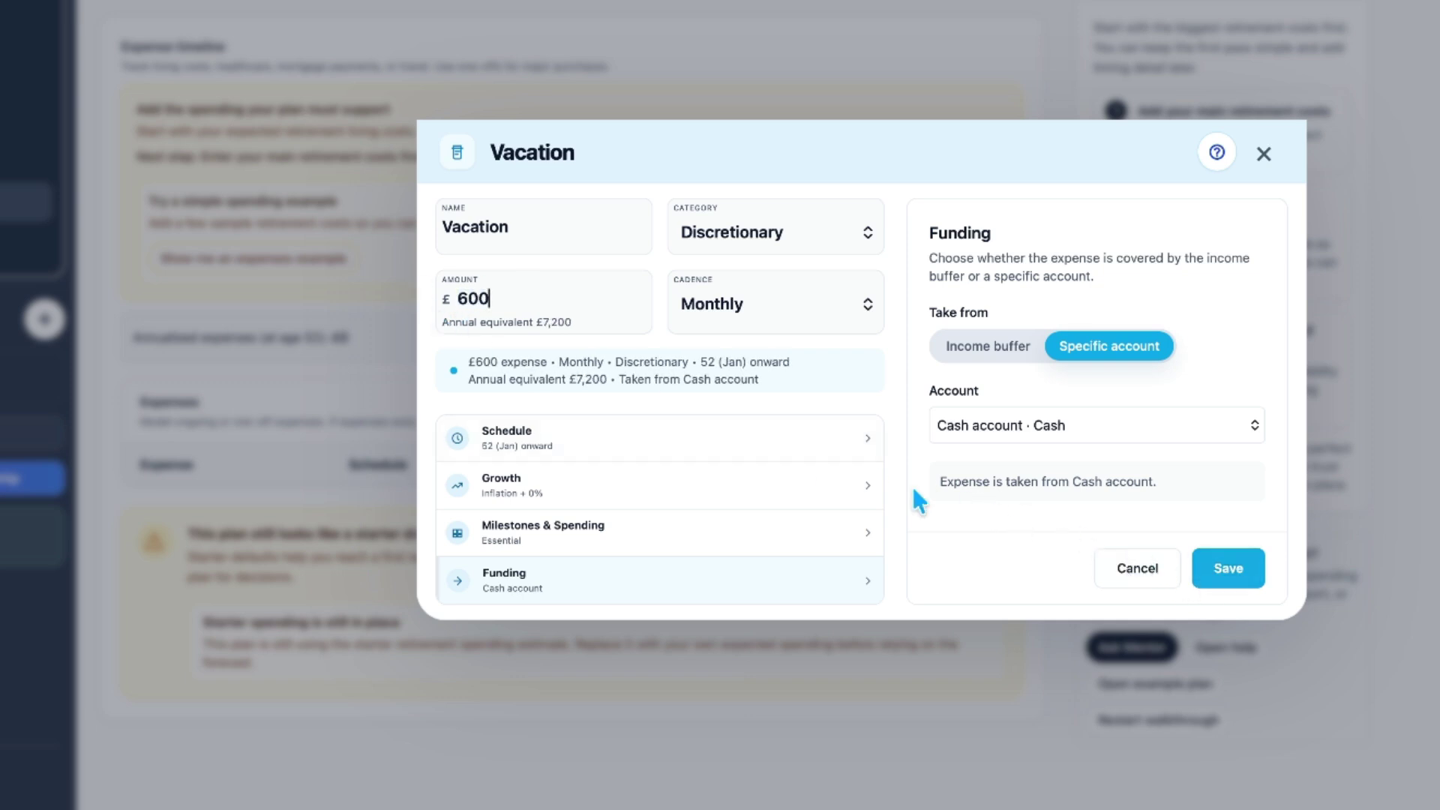
{"action": "double_click", "coordinate": [525, 308]}
{"action": "type", "text": "150"}
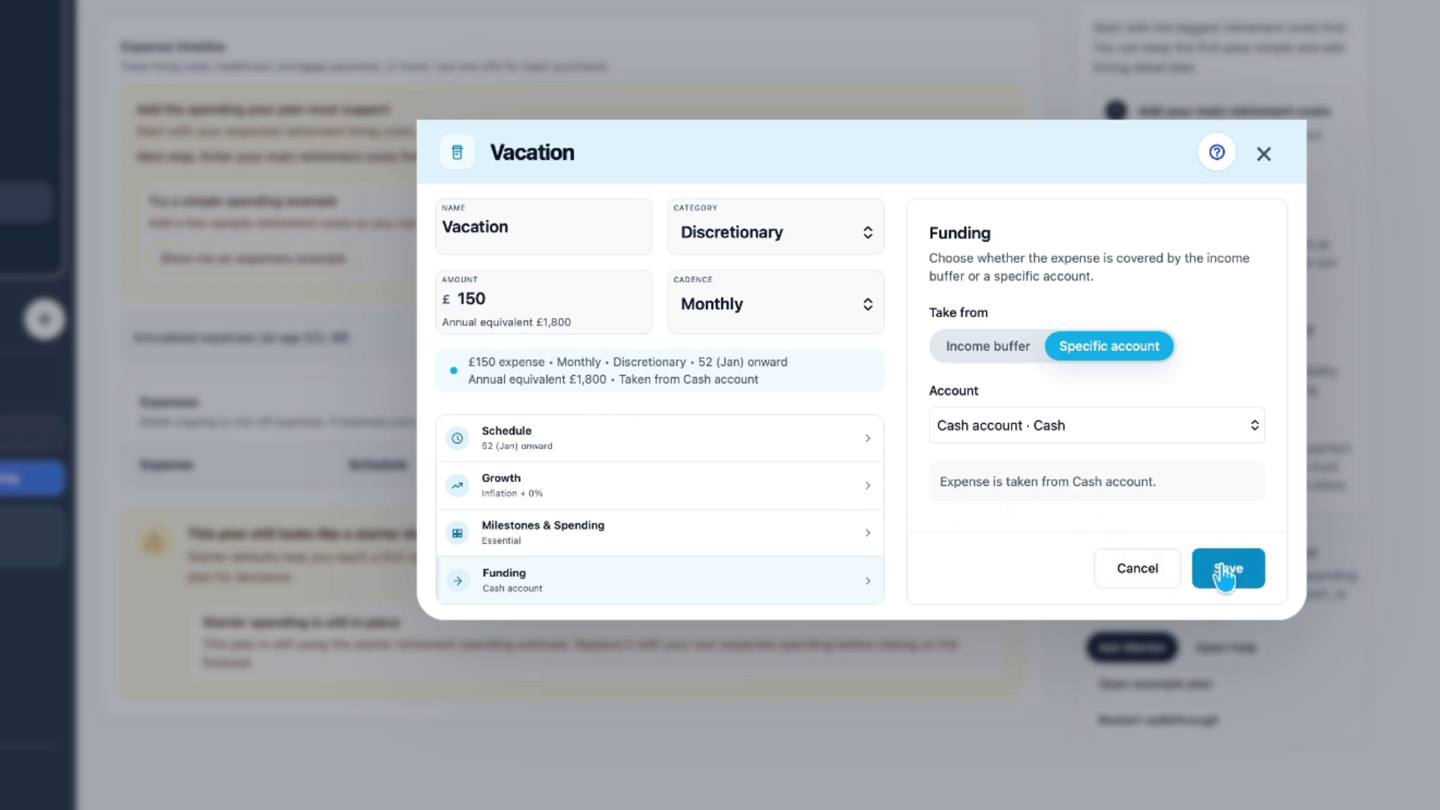
{"action": "left_click", "coordinate": [1224, 571]}
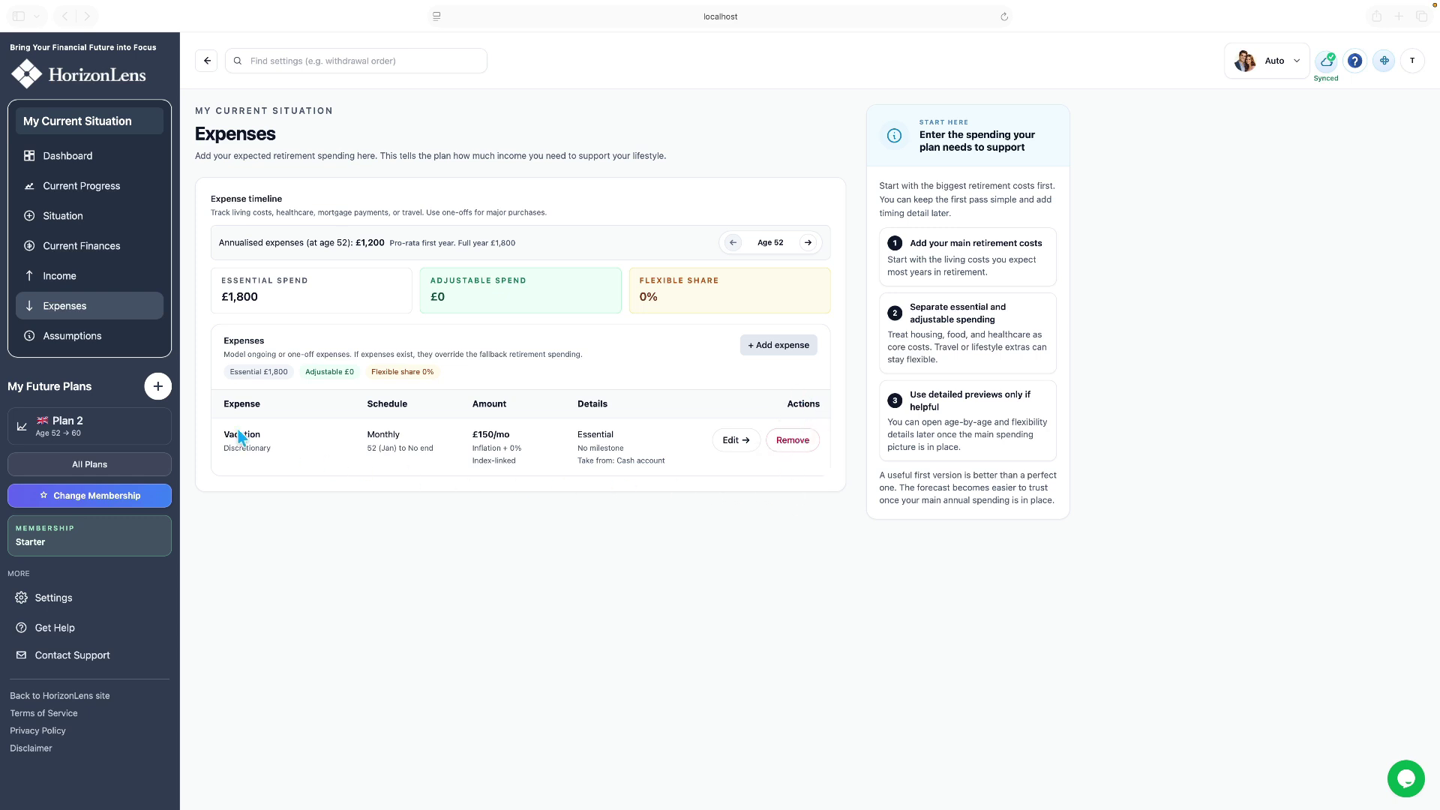
Remove the Vacation expense from the expense list and fill the plan with the sample expenses example
{"action": "left_click", "coordinate": [789, 440]}
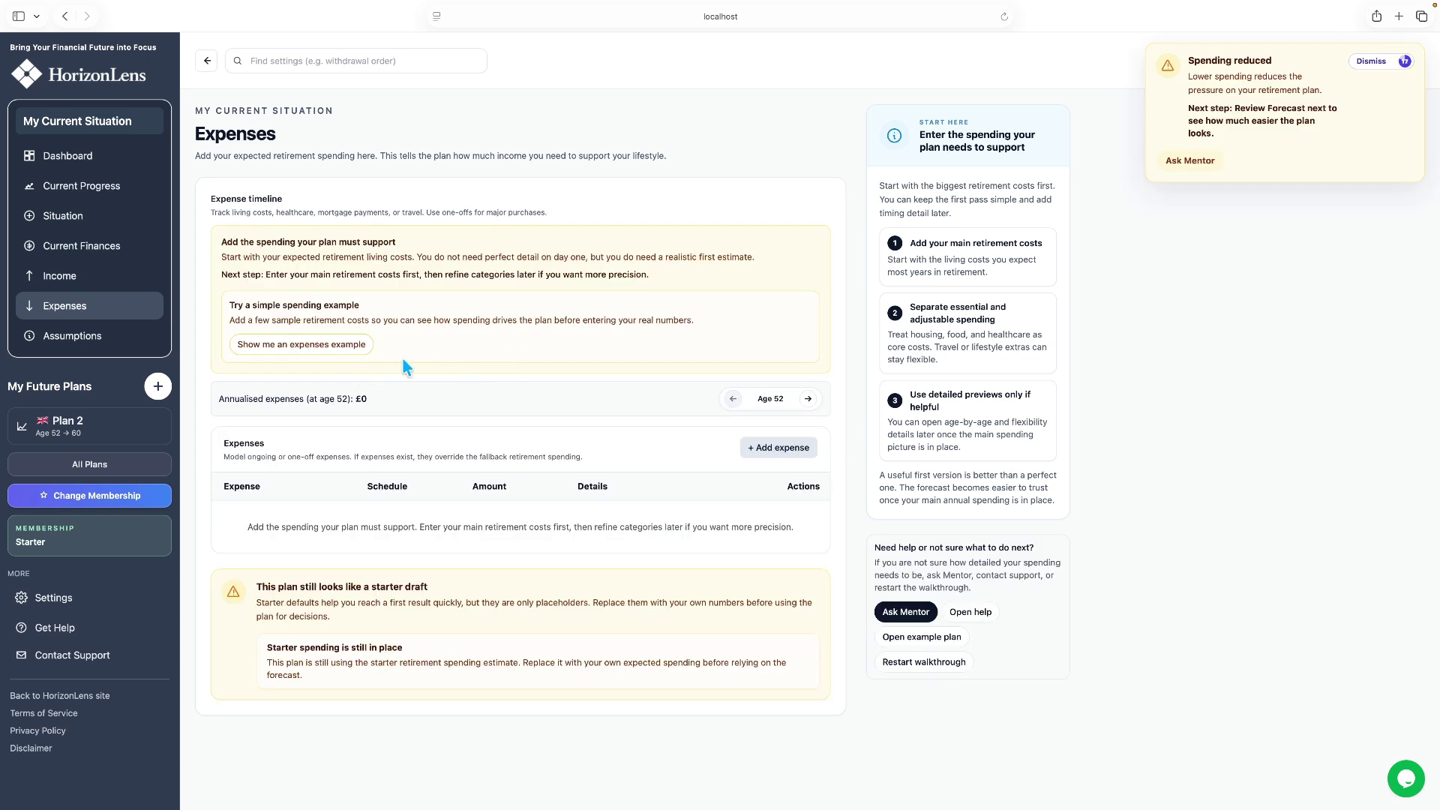
{"action": "left_click", "coordinate": [347, 344]}
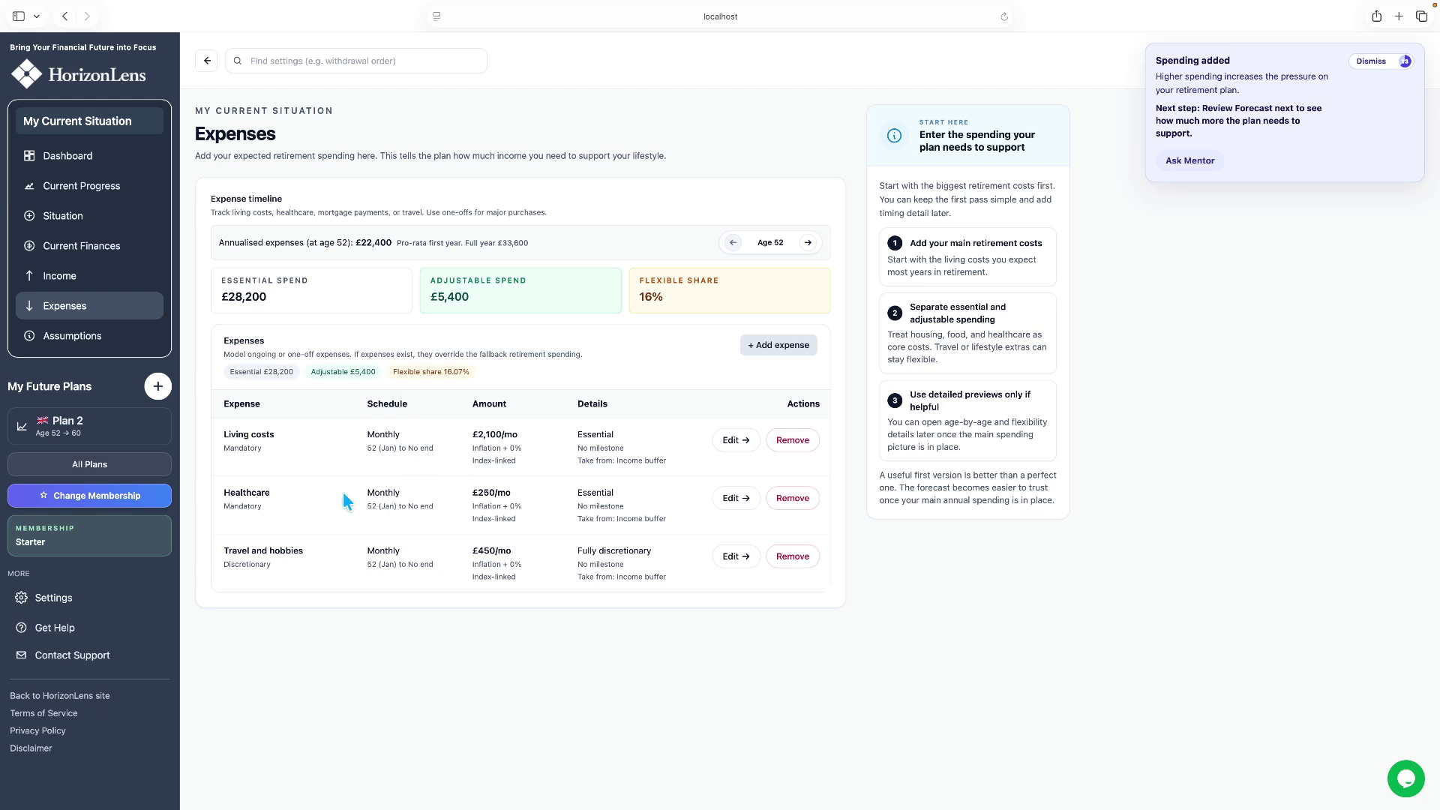